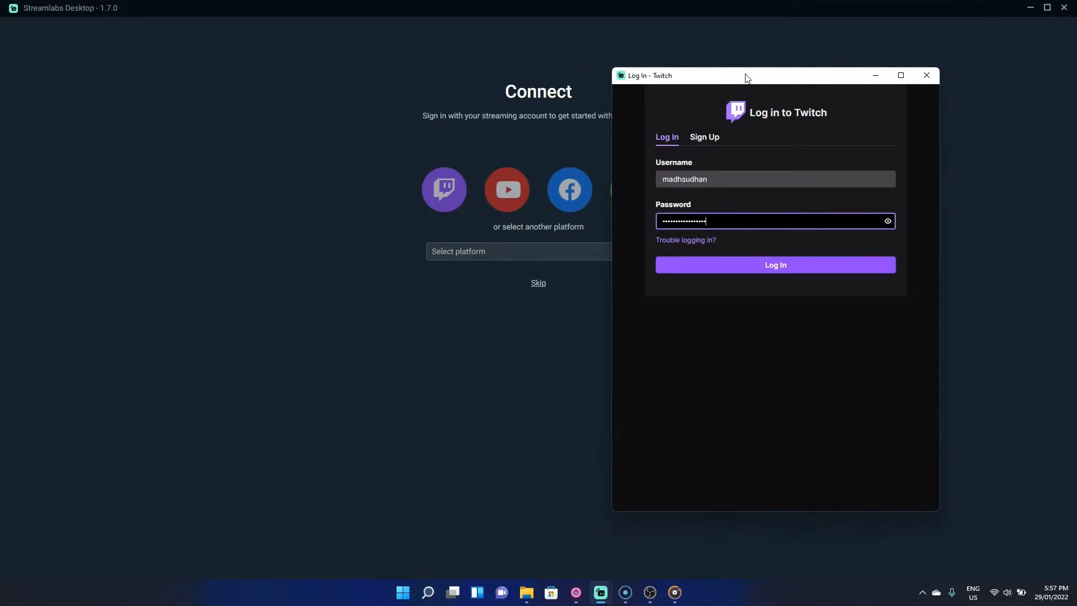
# - Submit the Twitch login and enter the verification code to connect the streaming account
pyautogui.press('Return')
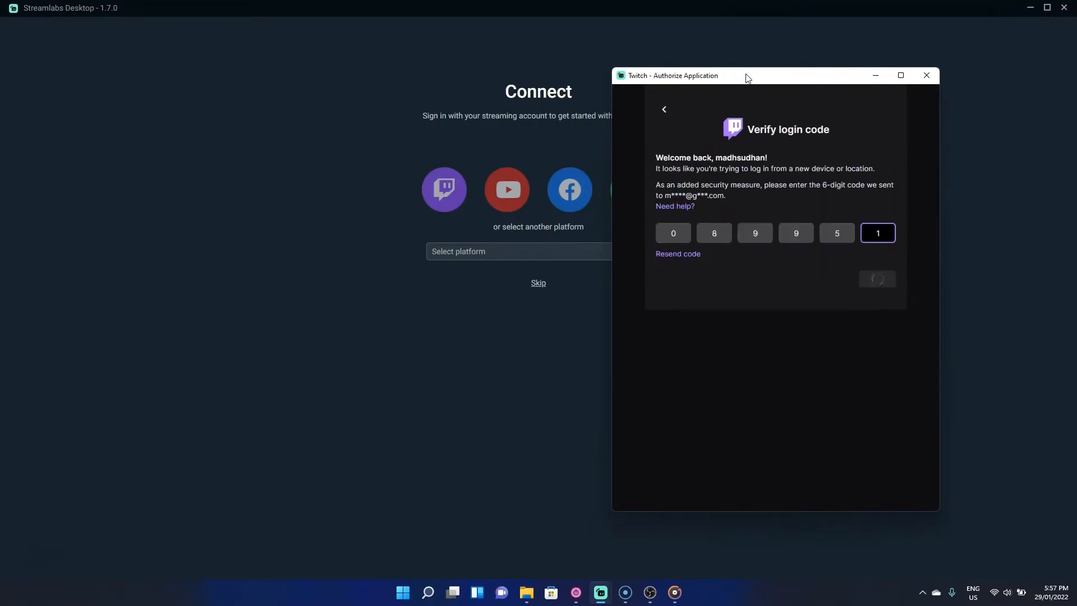
pyautogui.scroll(-6, 768, 378)
pyautogui.click(696, 338)
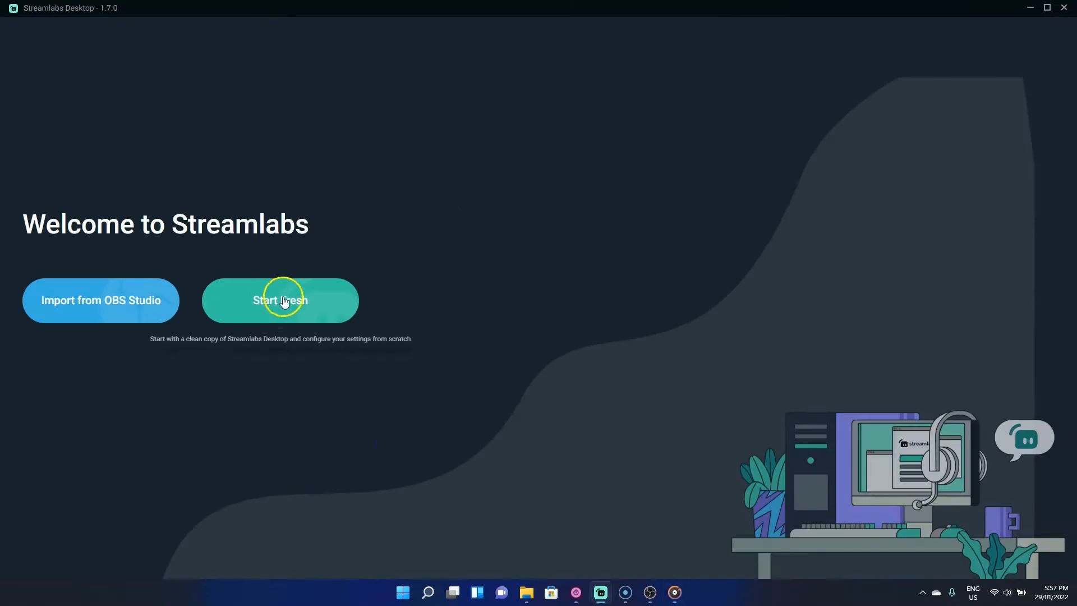
# - Skip adding a theme and go through the remaining setup page to finish onboarding
pyautogui.click(281, 297)
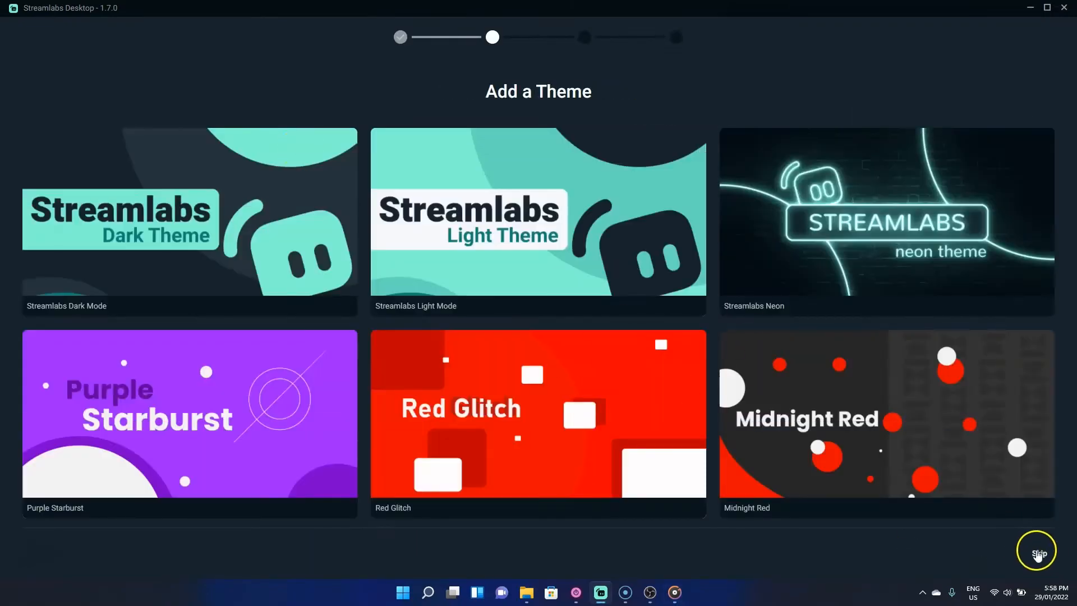
pyautogui.click(1038, 554)
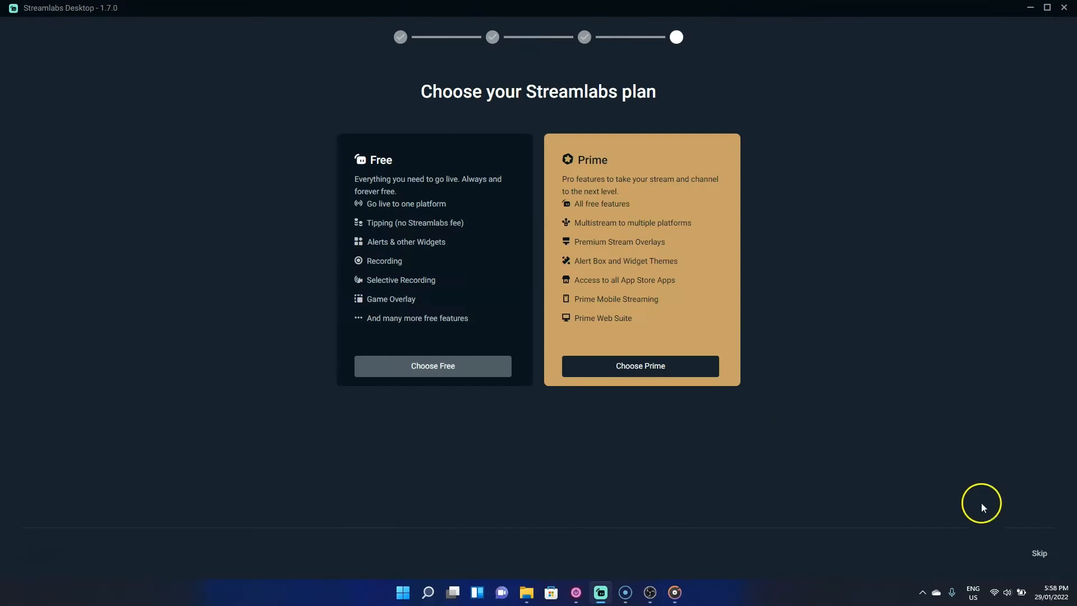
pyautogui.click(1039, 553)
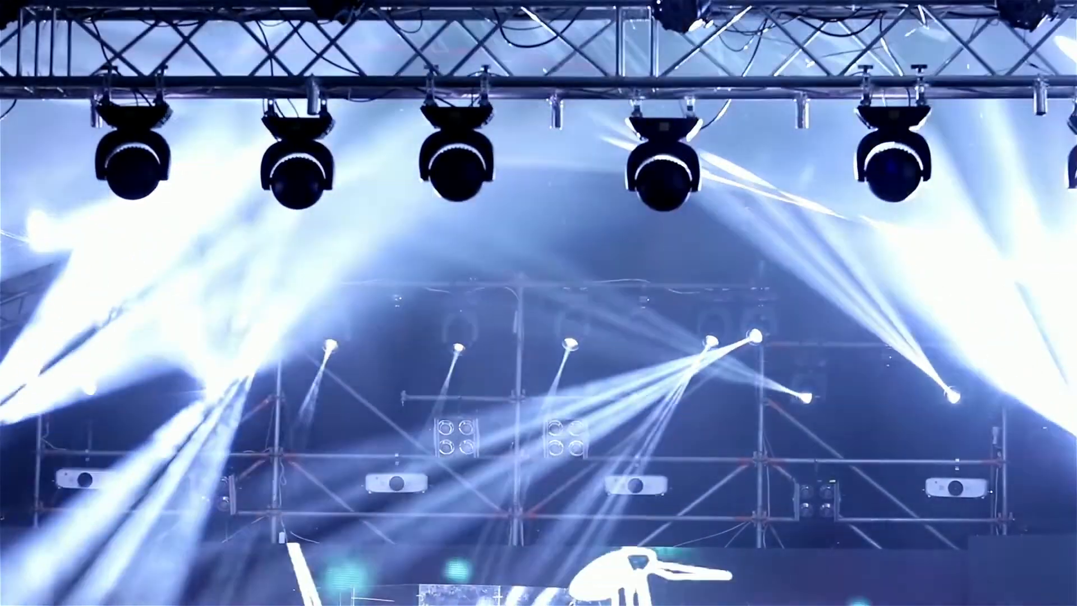
# - Preview the Starting soon, Far Cry 5, Firewatch and Tutorial scenes by switching between them
pyautogui.click(191, 471)
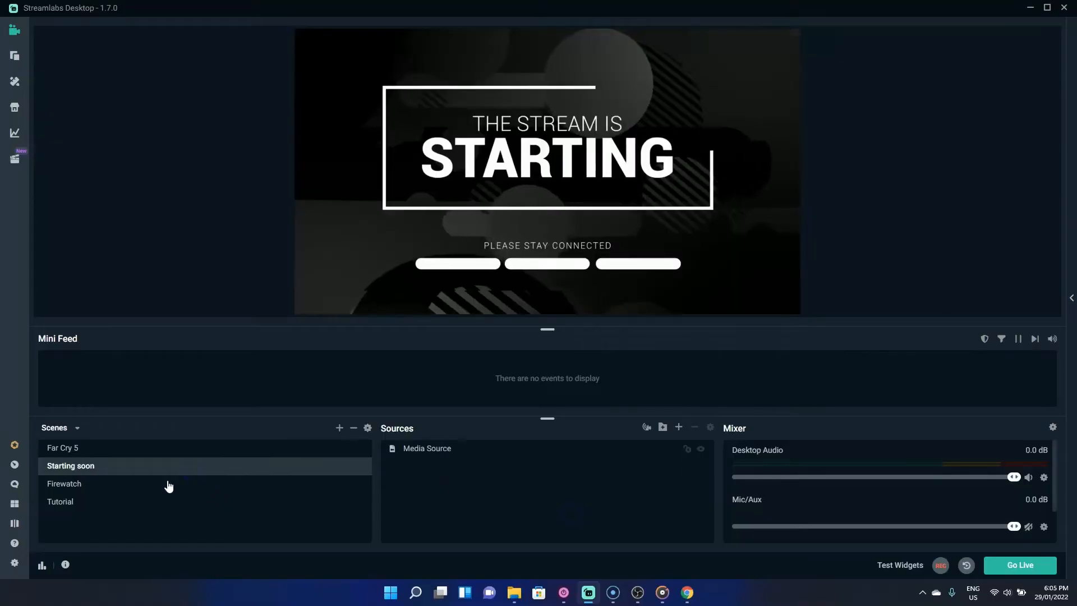
pyautogui.click(117, 448)
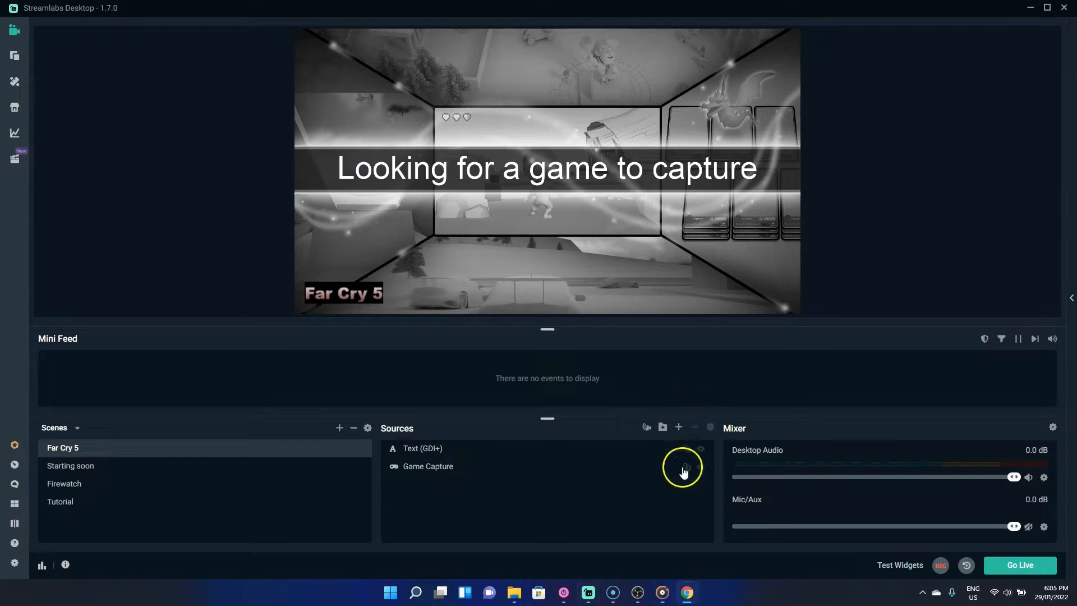
pyautogui.click(142, 464)
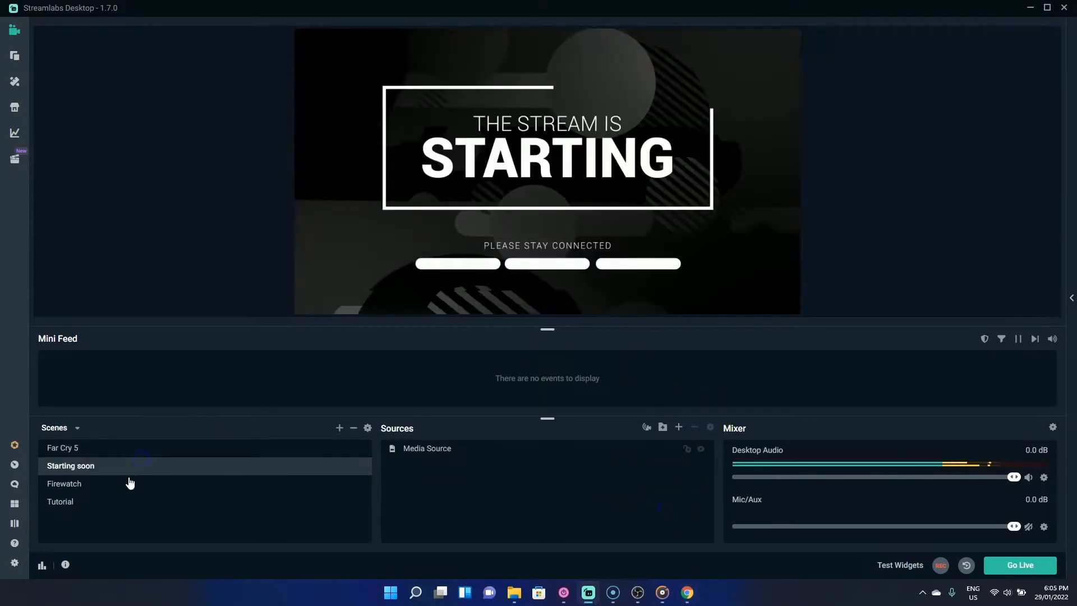
pyautogui.click(124, 486)
pyautogui.click(119, 500)
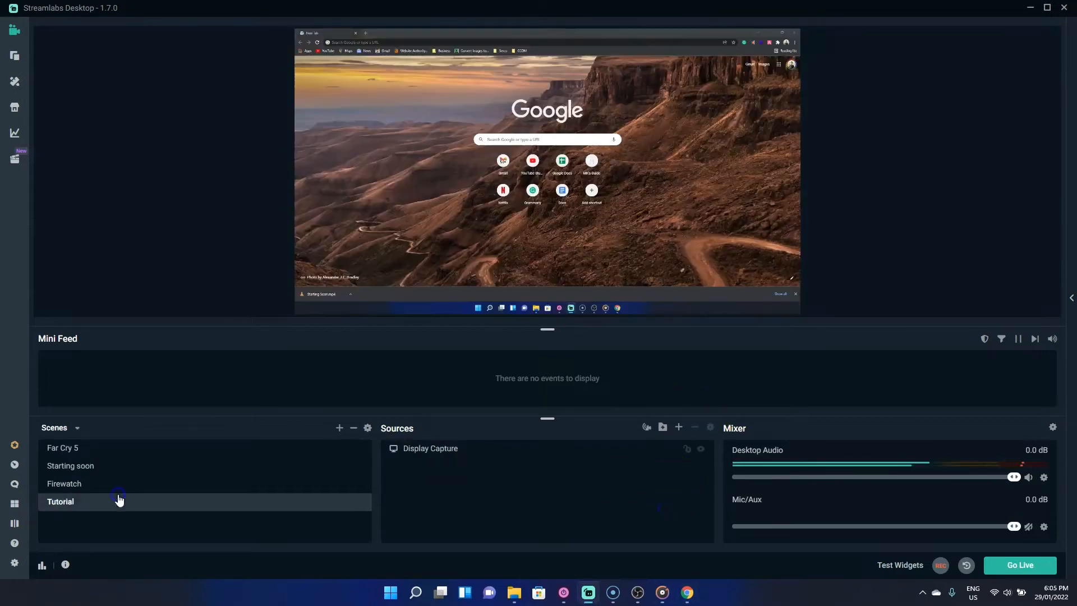
pyautogui.click(117, 485)
pyautogui.click(114, 469)
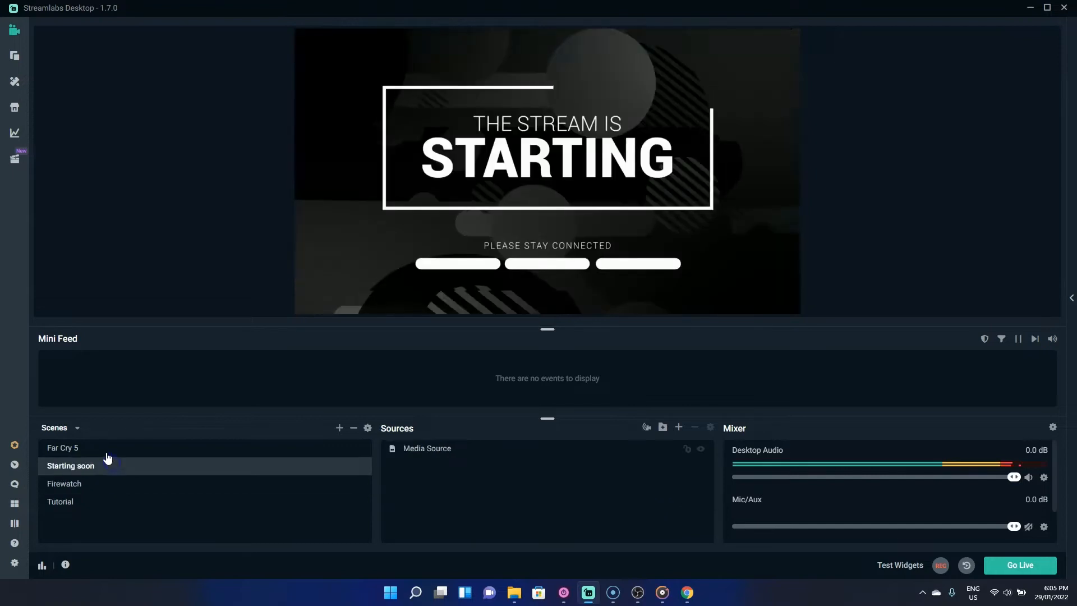
pyautogui.click(106, 450)
pyautogui.click(107, 468)
pyautogui.click(113, 486)
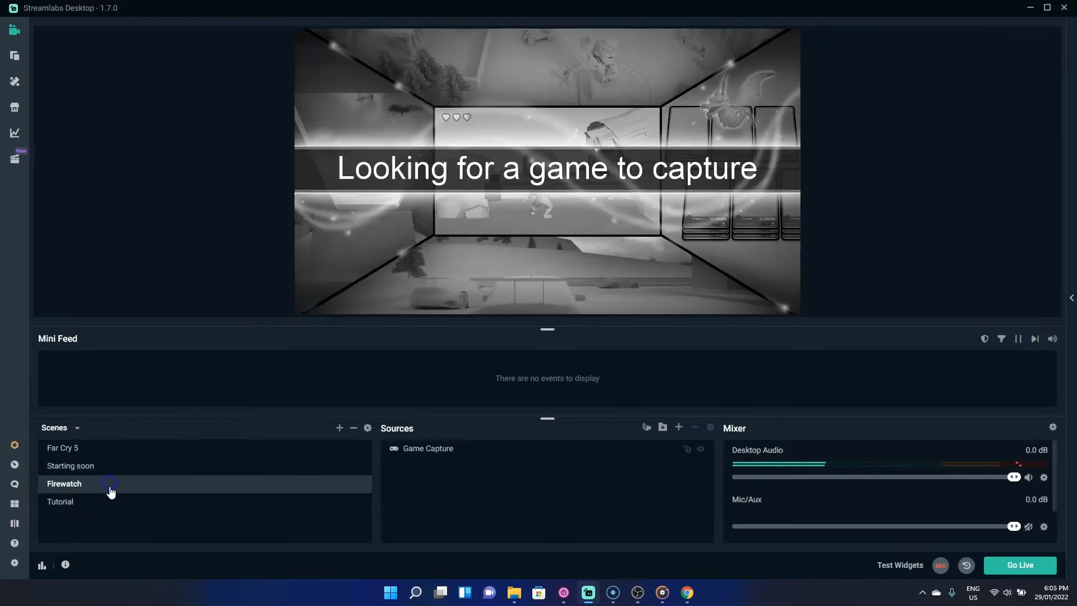
pyautogui.click(119, 503)
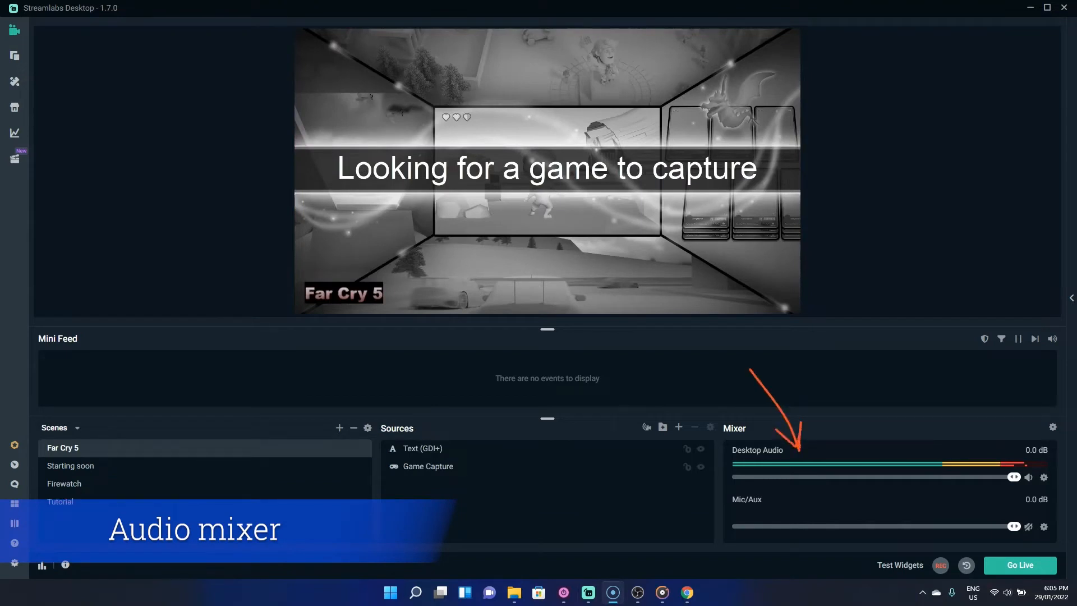
# - Mute and unmute Desktop Audio, and unmute and mute Mic/Aux in the mixer
pyautogui.click(1029, 477)
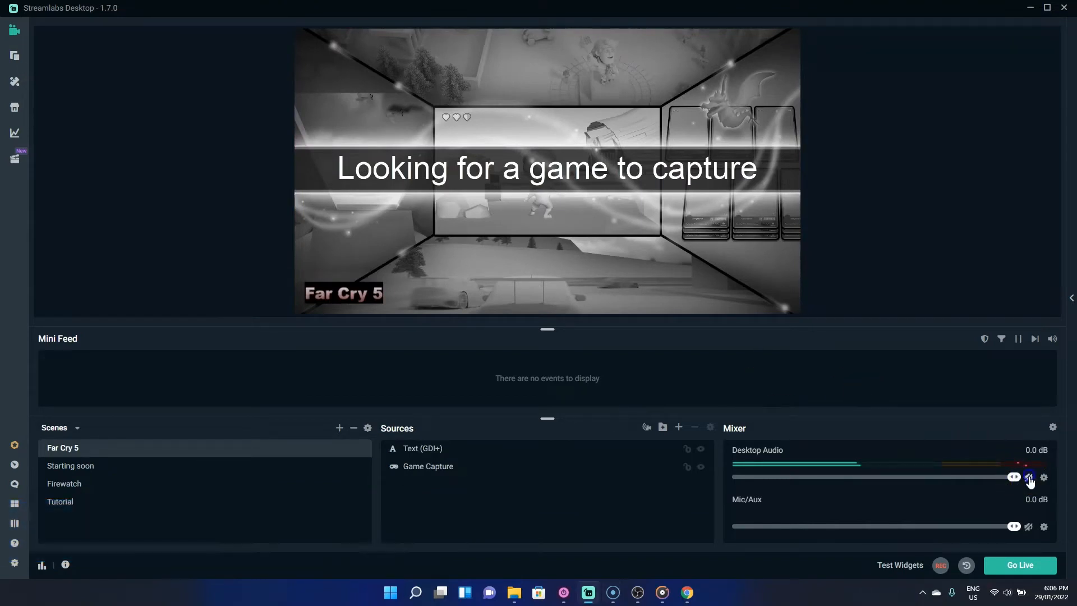
pyautogui.click(1028, 477)
pyautogui.click(1026, 529)
pyautogui.click(1029, 530)
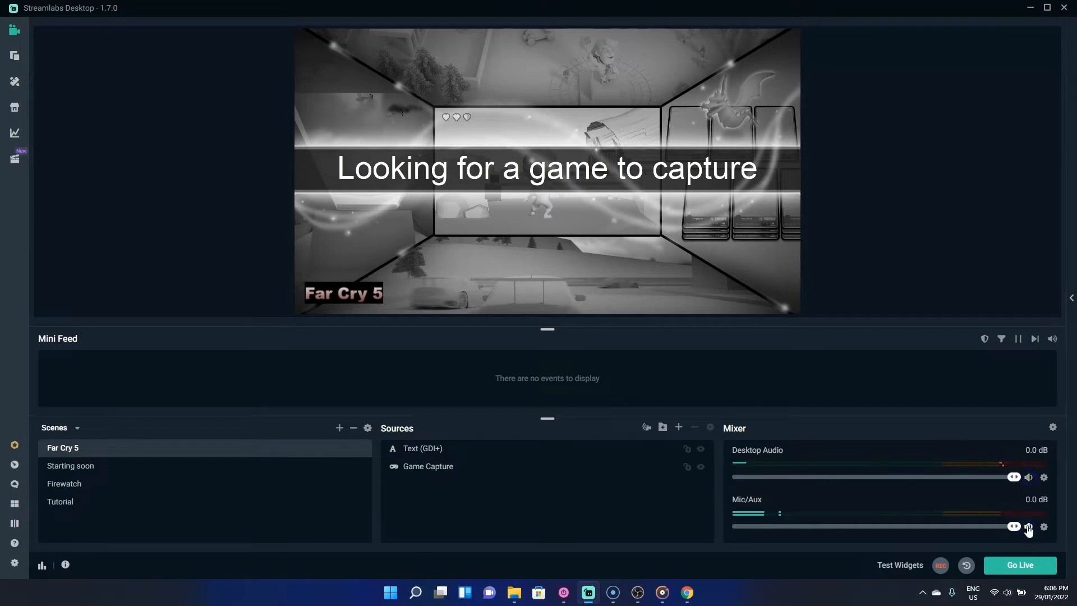
# - Examine the advanced audio settings for Mic/Aux and Desktop Audio, plus the global audio settings
pyautogui.click(1053, 429)
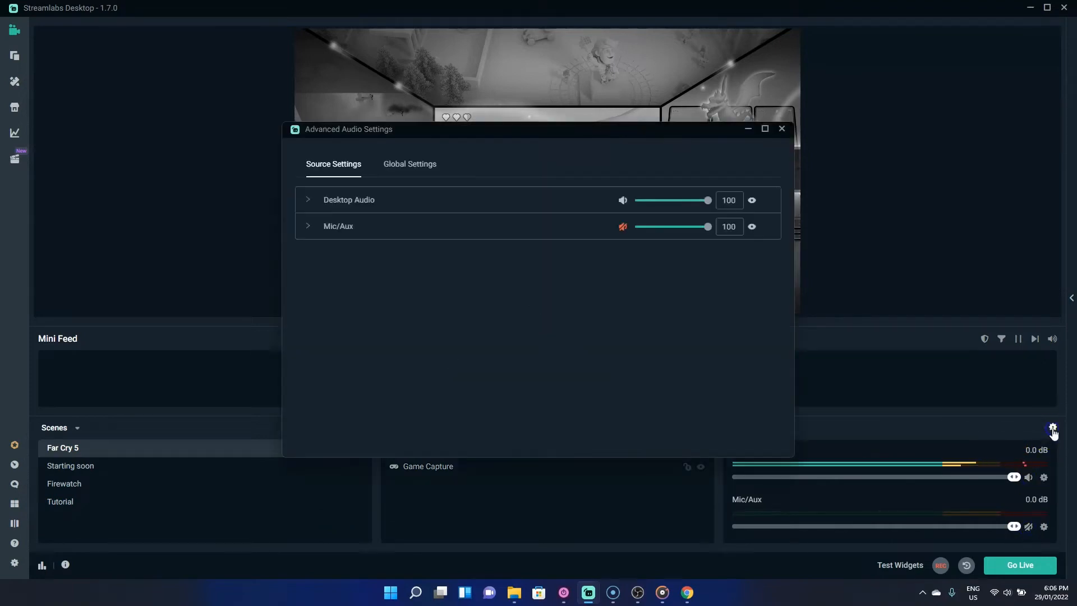
pyautogui.click(307, 227)
pyautogui.click(308, 227)
pyautogui.click(307, 201)
pyautogui.click(307, 201)
pyautogui.click(413, 167)
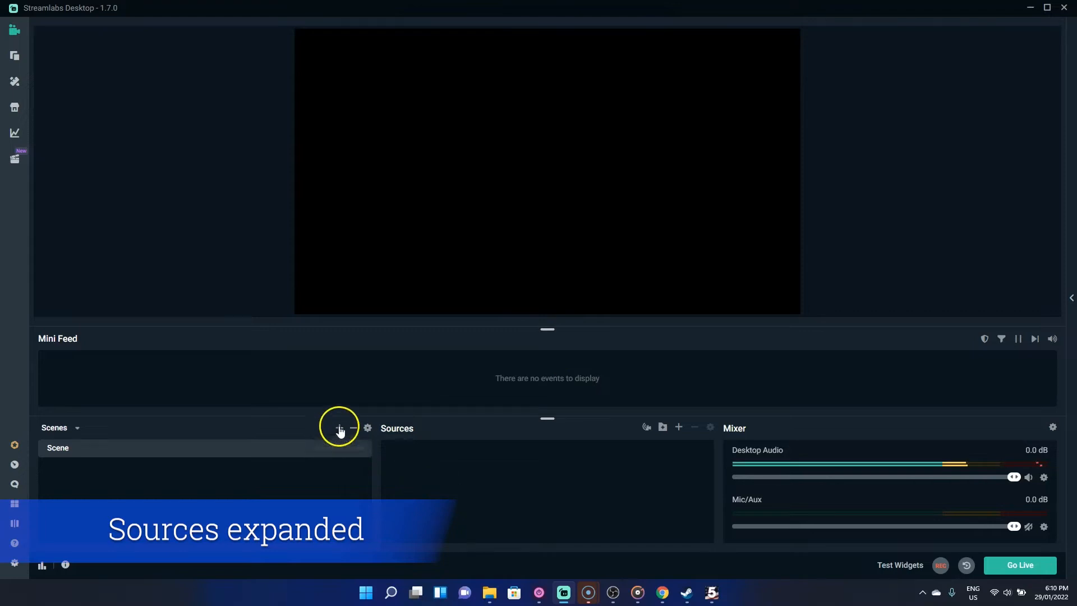
# - Create a new scene named Far Cry 5
pyautogui.click(339, 428)
pyautogui.tripleClick(511, 273)
pyautogui.write('Far Cry 5')
pyautogui.press('Return')
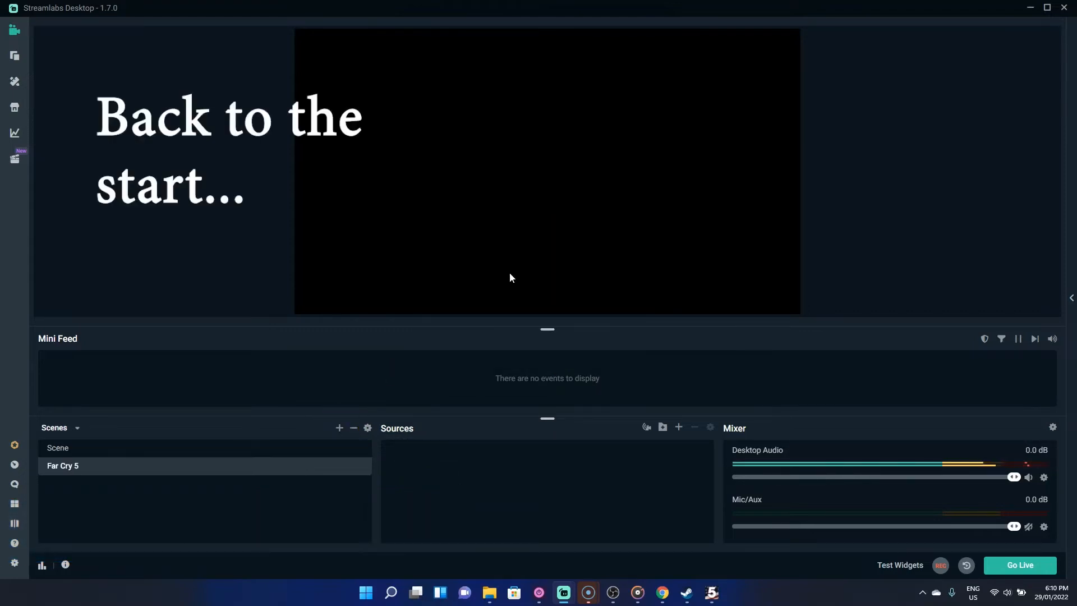
# - Look through the available source types and add a Game Capture source to the Far Cry 5 scene with its default settings
pyautogui.click(677, 427)
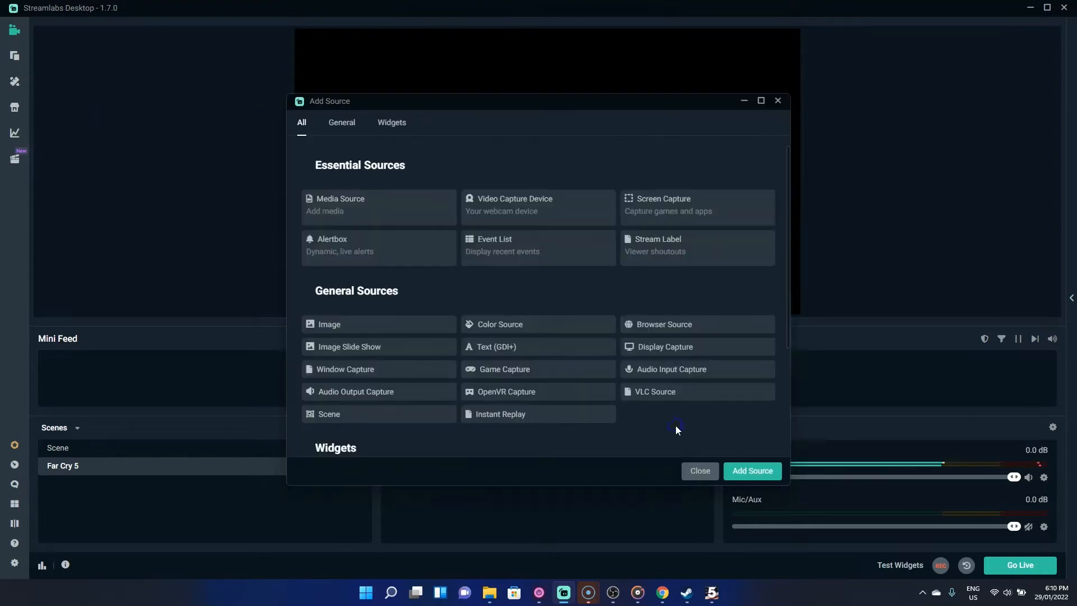
pyautogui.moveTo(787, 216); pyautogui.dragTo(794, 292)
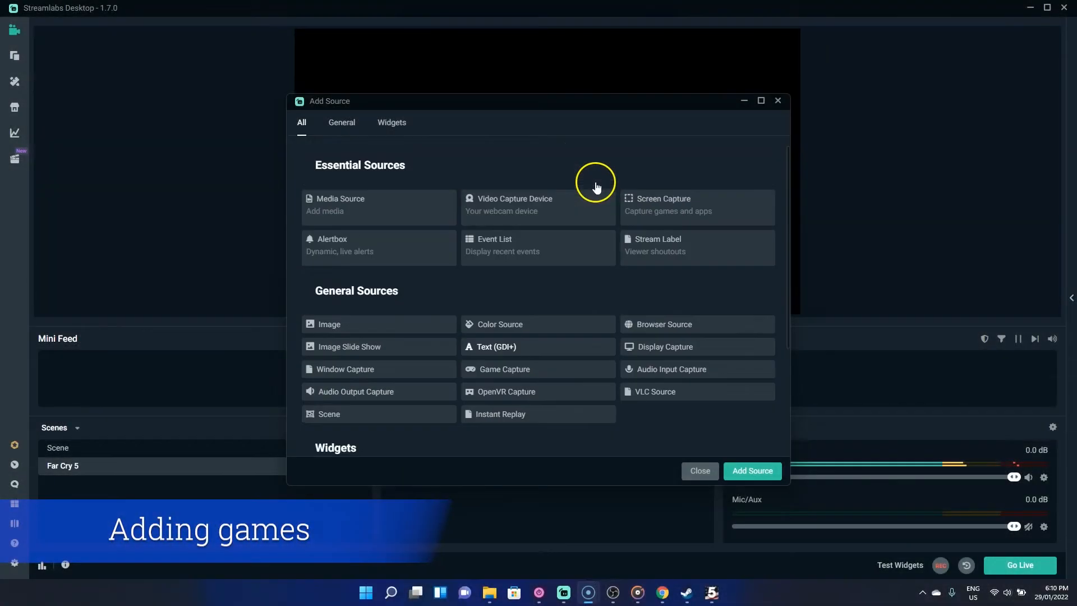
pyautogui.scroll(-3, 594, 182)
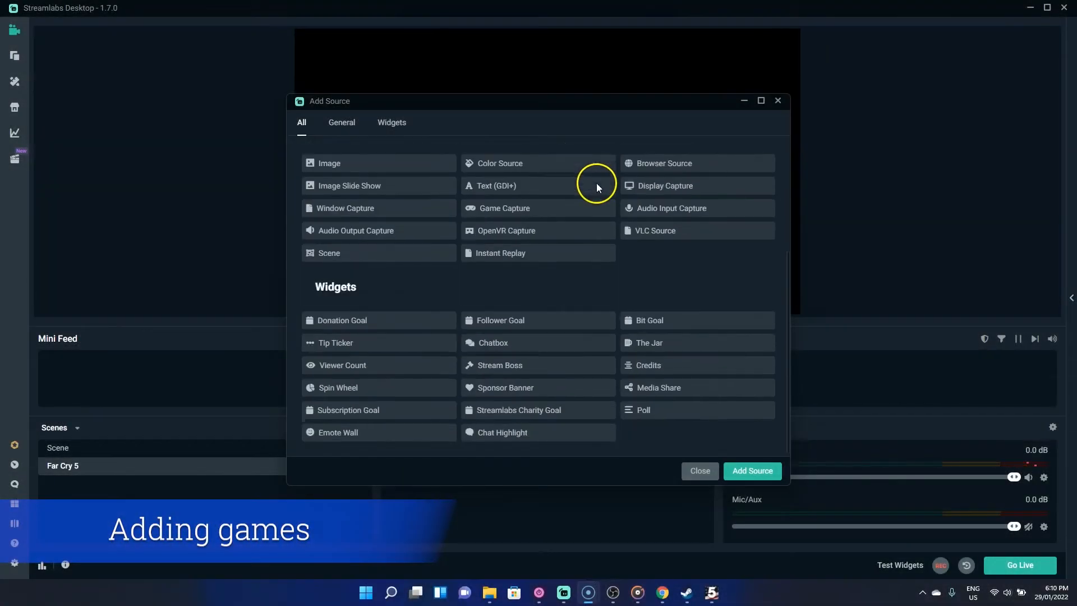
pyautogui.click(510, 212)
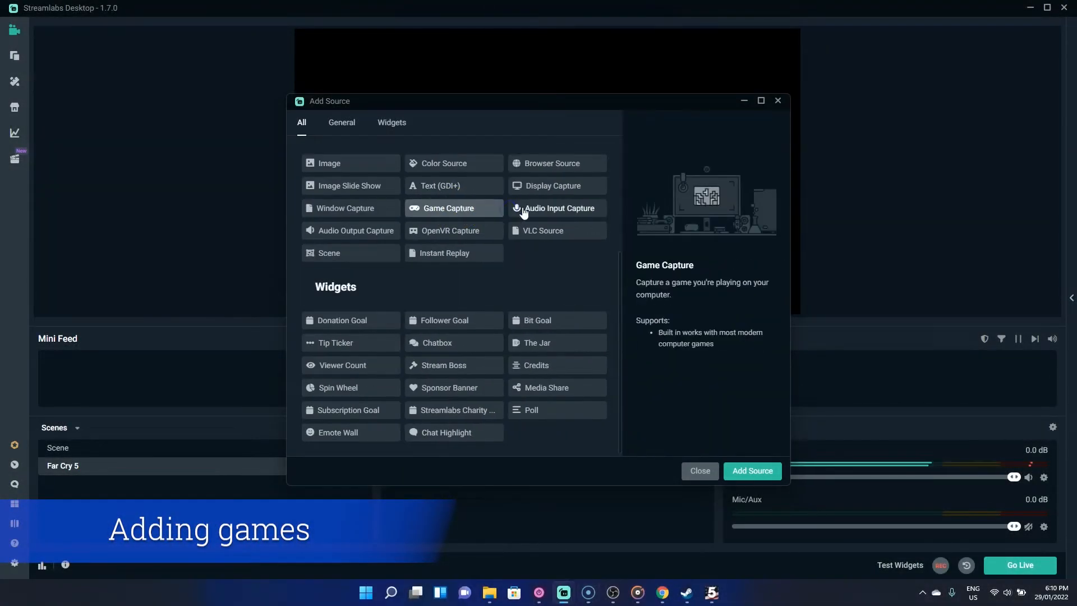
pyautogui.click(742, 474)
pyautogui.click(671, 365)
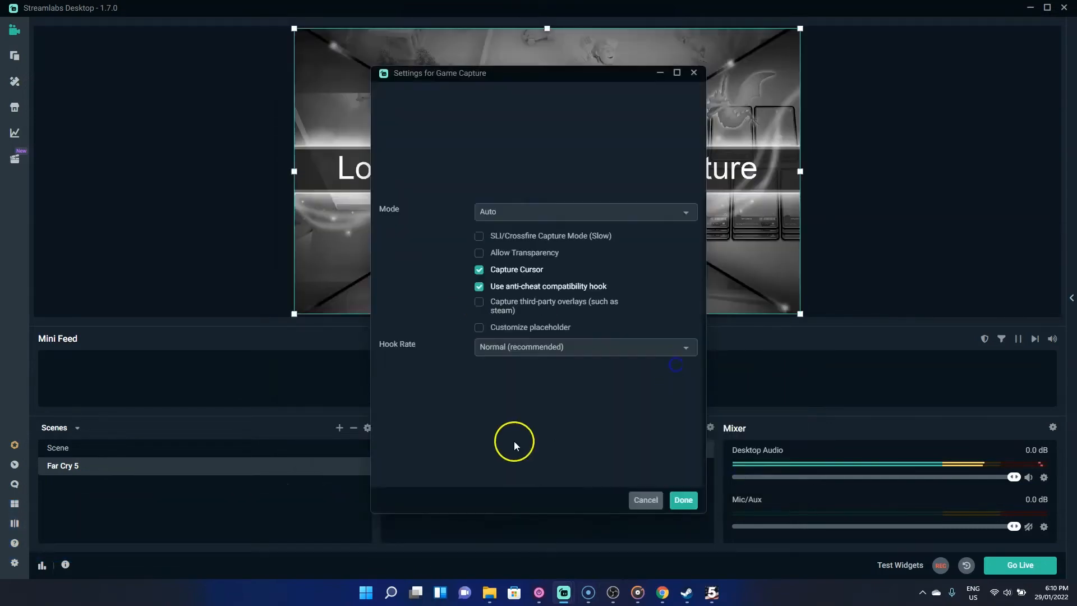
pyautogui.click(672, 498)
# - Set the Game Capture source's mode to Auto and close its settings
pyautogui.doubleClick(499, 447)
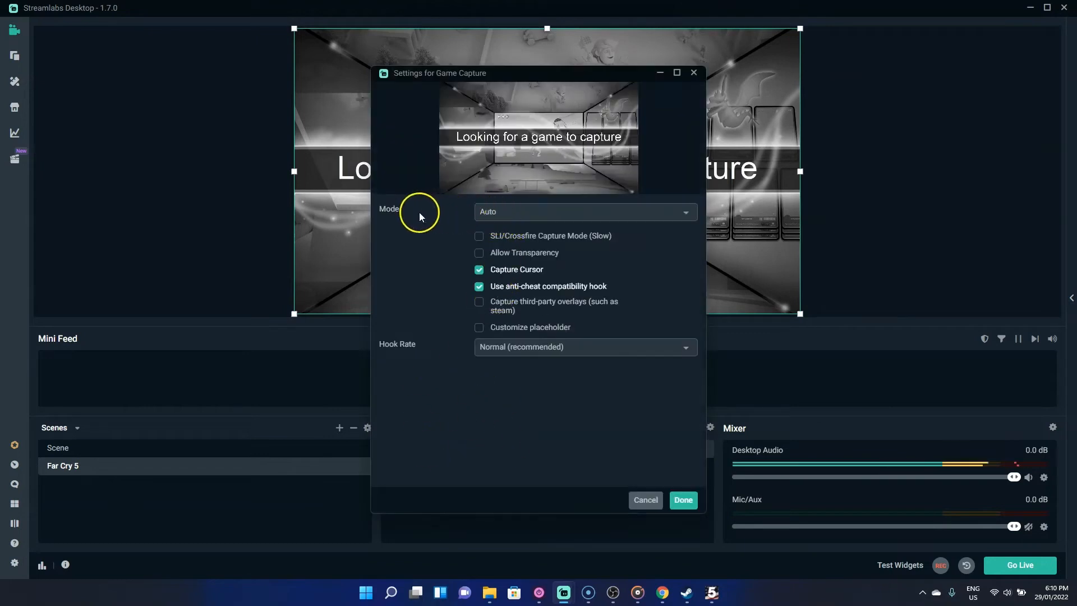
pyautogui.click(502, 212)
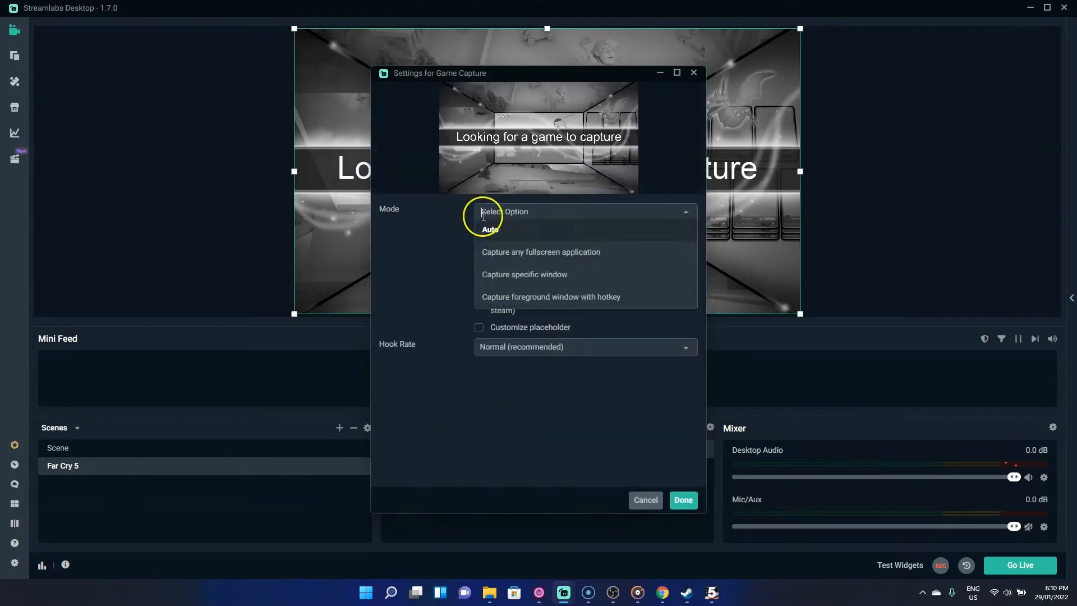
pyautogui.click(489, 236)
pyautogui.click(682, 499)
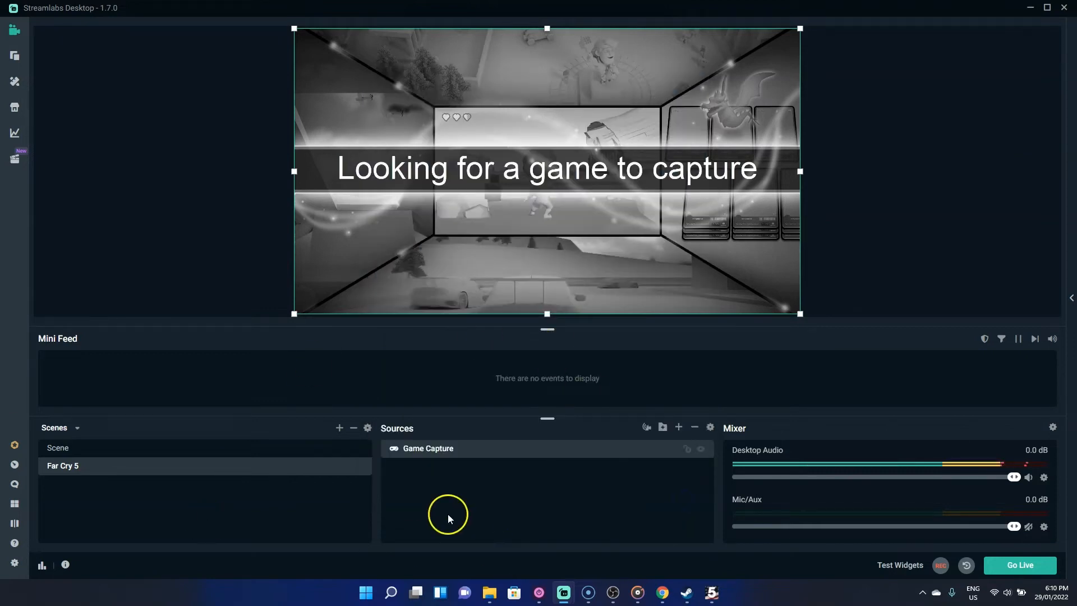
# - Set the Game Capture source to capture a specific window and choose [FarCry5.exe]: FarCry®5
pyautogui.doubleClick(401, 455)
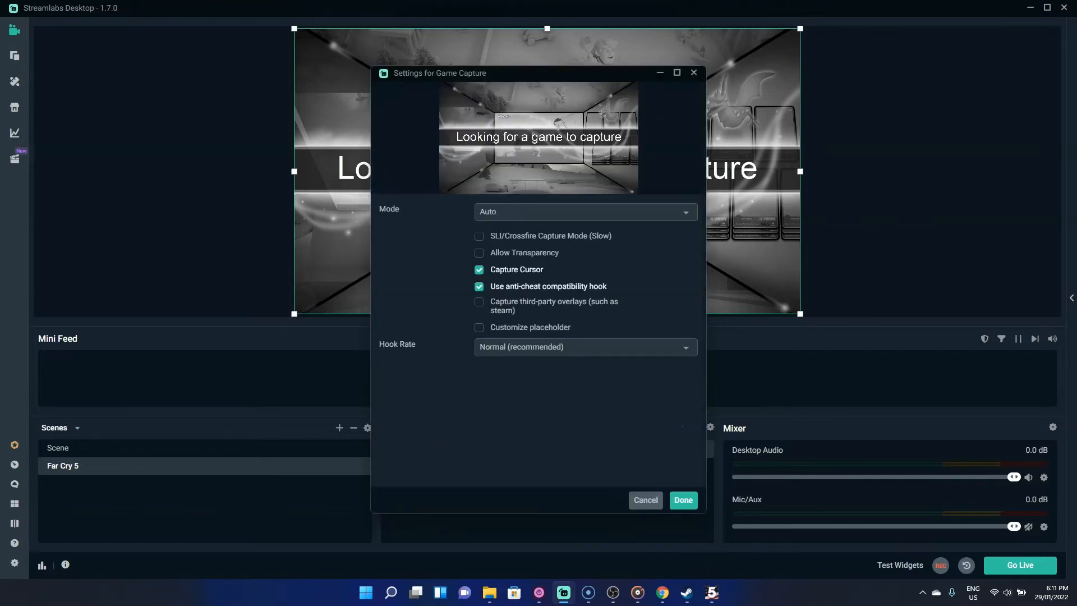
pyautogui.click(530, 216)
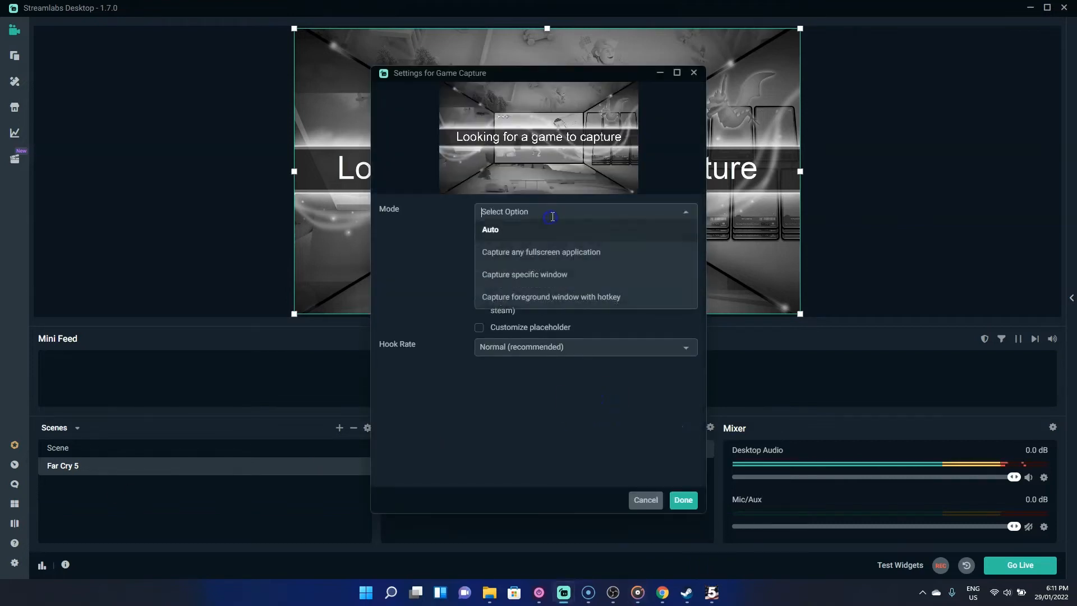
pyautogui.click(532, 276)
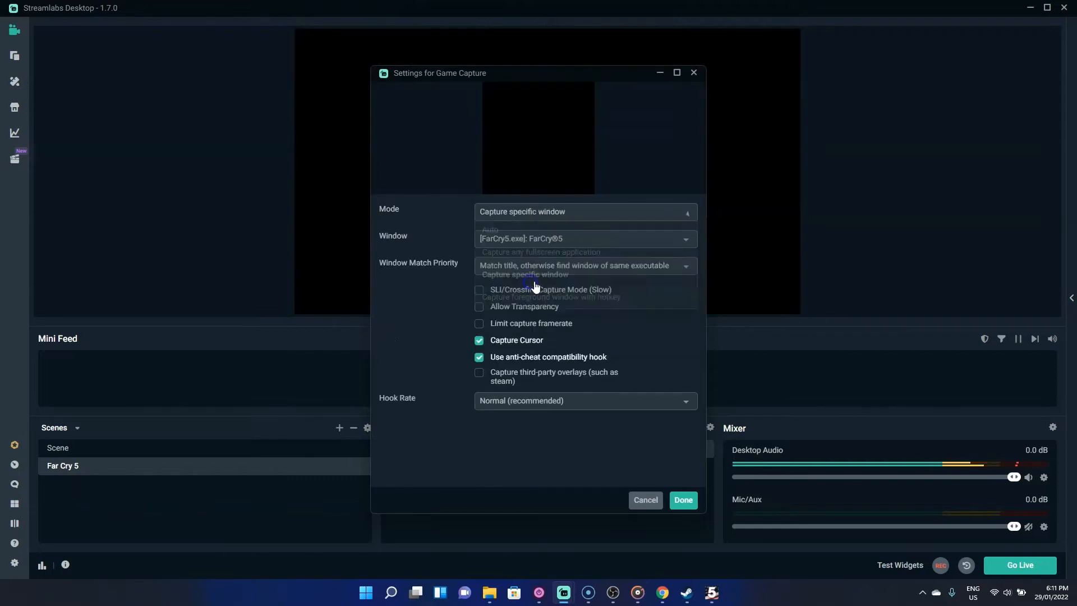
pyautogui.click(510, 241)
pyautogui.scroll(-5, 569, 292)
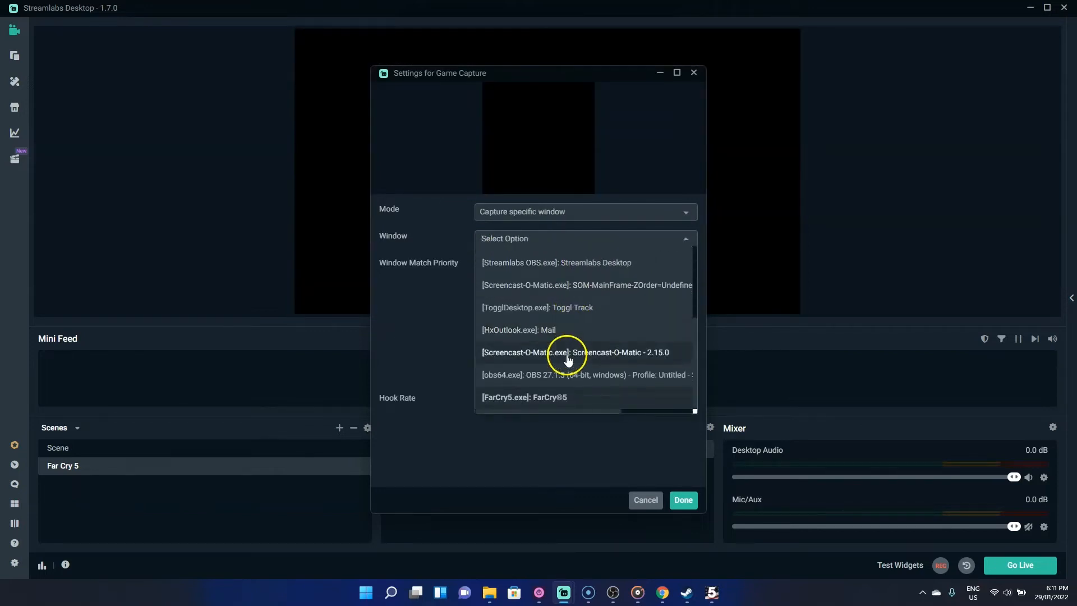
pyautogui.click(548, 398)
pyautogui.click(680, 500)
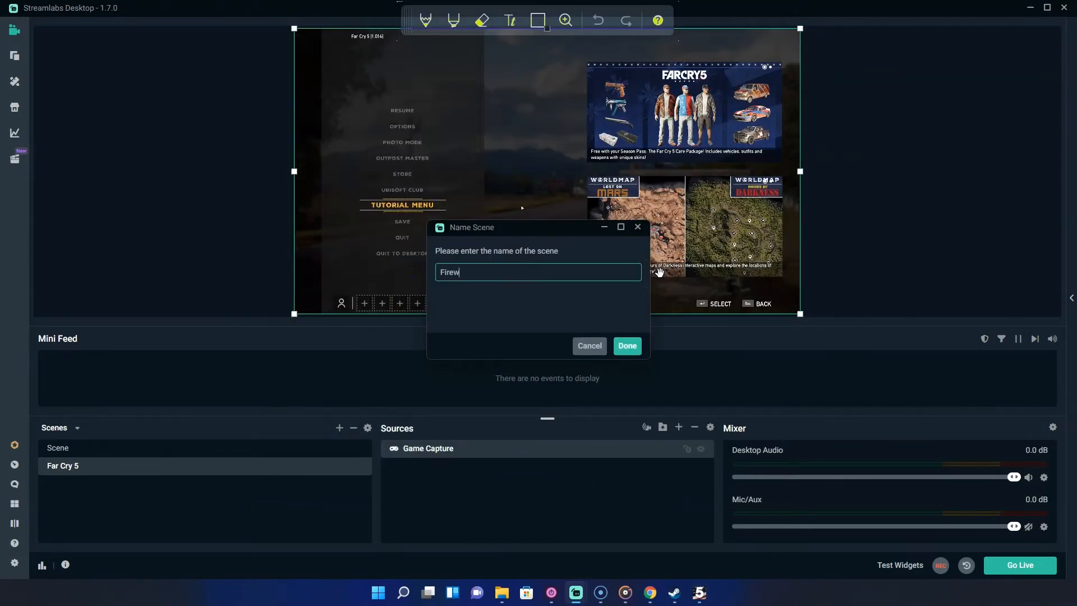
# - Create a scene named Firewatch and add a Game Capture source to it
pyautogui.press('Return')
pyautogui.click(678, 427)
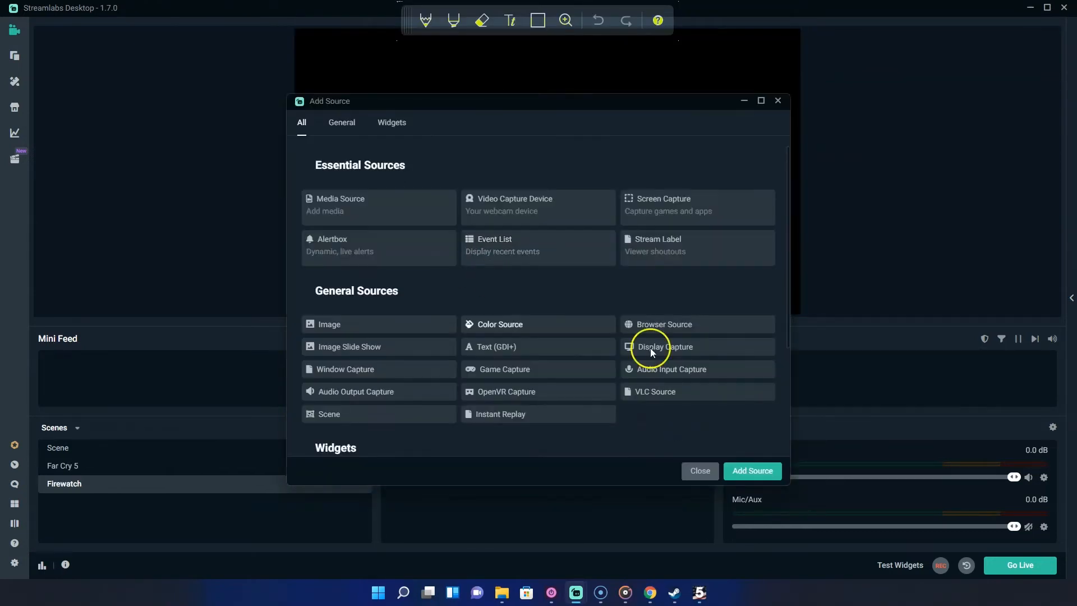
pyautogui.click(548, 370)
pyautogui.click(752, 468)
pyautogui.click(332, 455)
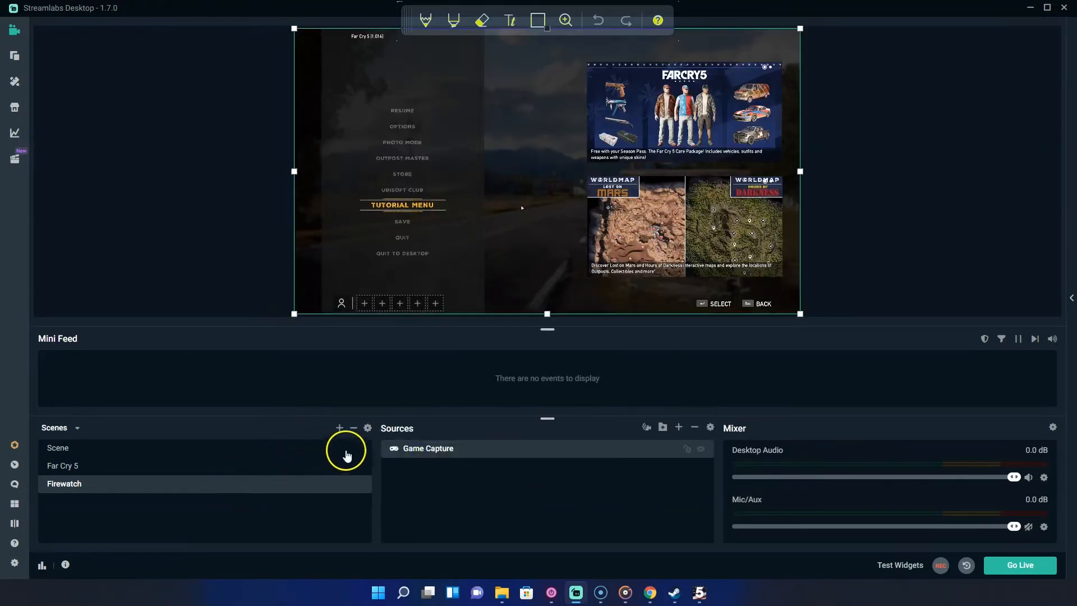
# - Set the Firewatch scene's Game Capture mode to Capture any fullscreen application, and switch back to the Far Cry 5 scene
pyautogui.click(710, 427)
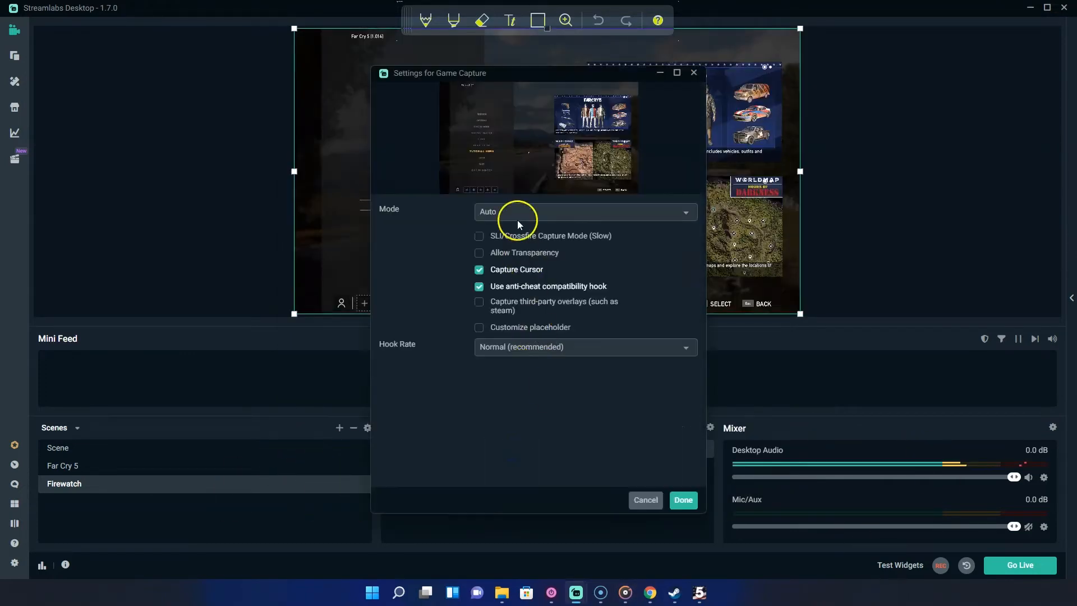
pyautogui.click(561, 212)
pyautogui.click(542, 251)
pyautogui.click(682, 499)
pyautogui.click(608, 457)
pyautogui.click(93, 464)
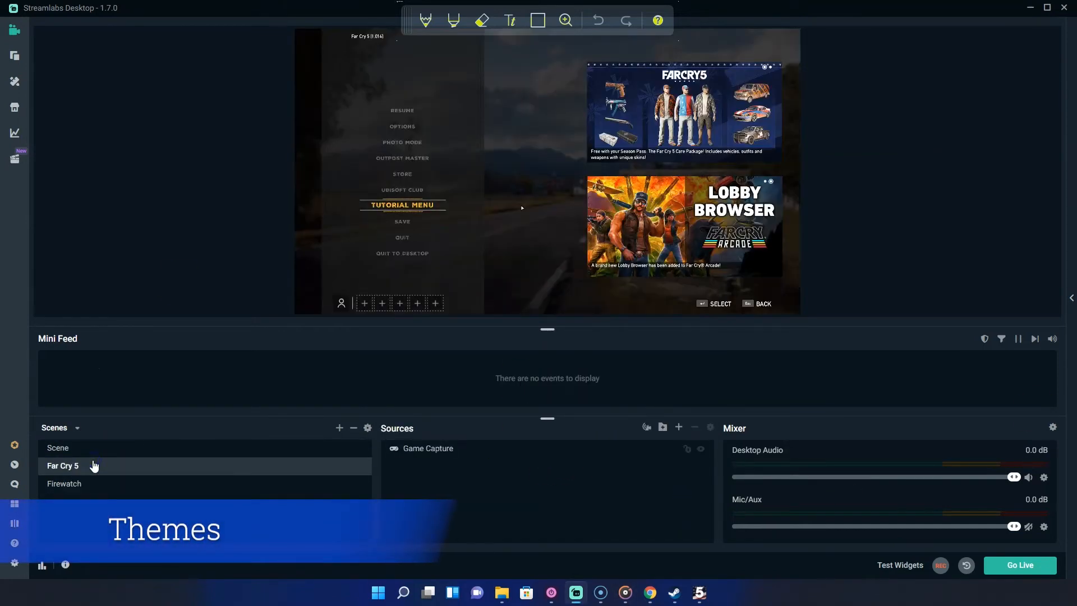
# - Open the themes page and preview the Neon Pixel collection's scenes one by one, from Live Scene through Extras
pyautogui.click(13, 85)
pyautogui.click(15, 83)
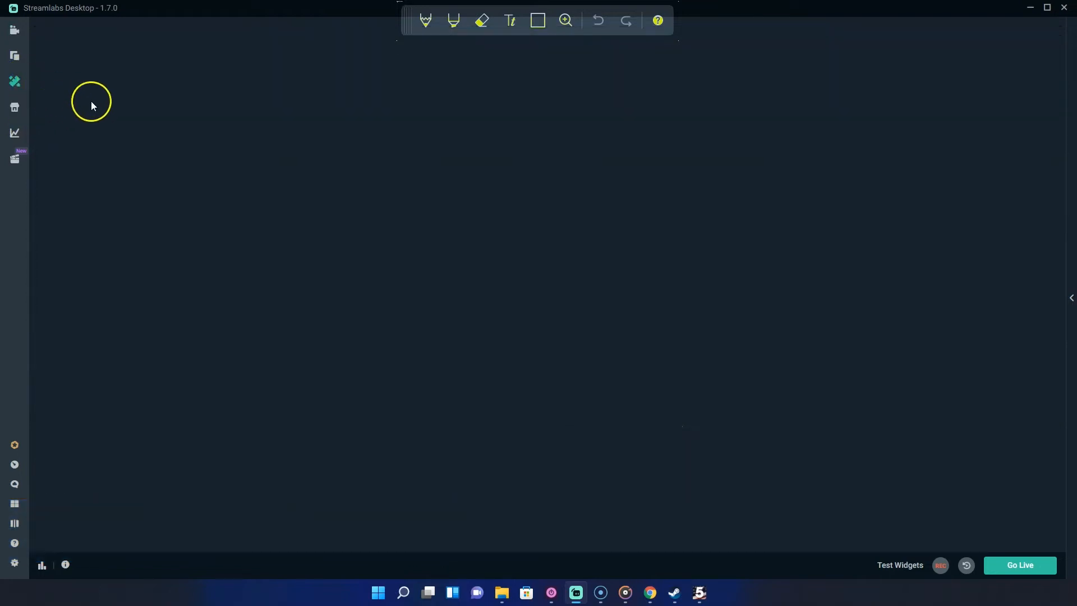
pyautogui.click(106, 447)
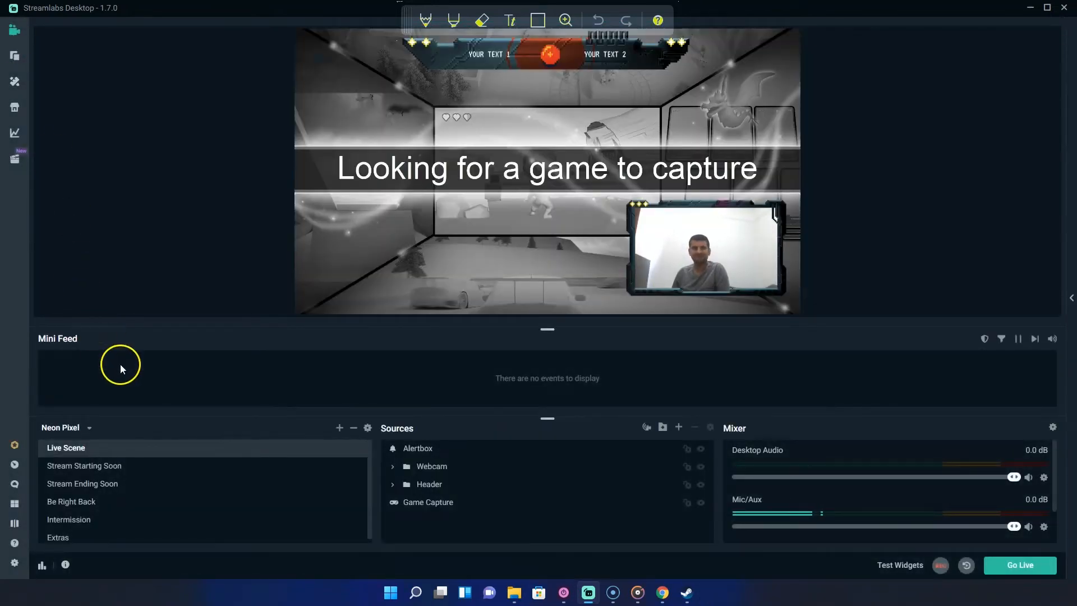
pyautogui.click(120, 466)
pyautogui.click(122, 485)
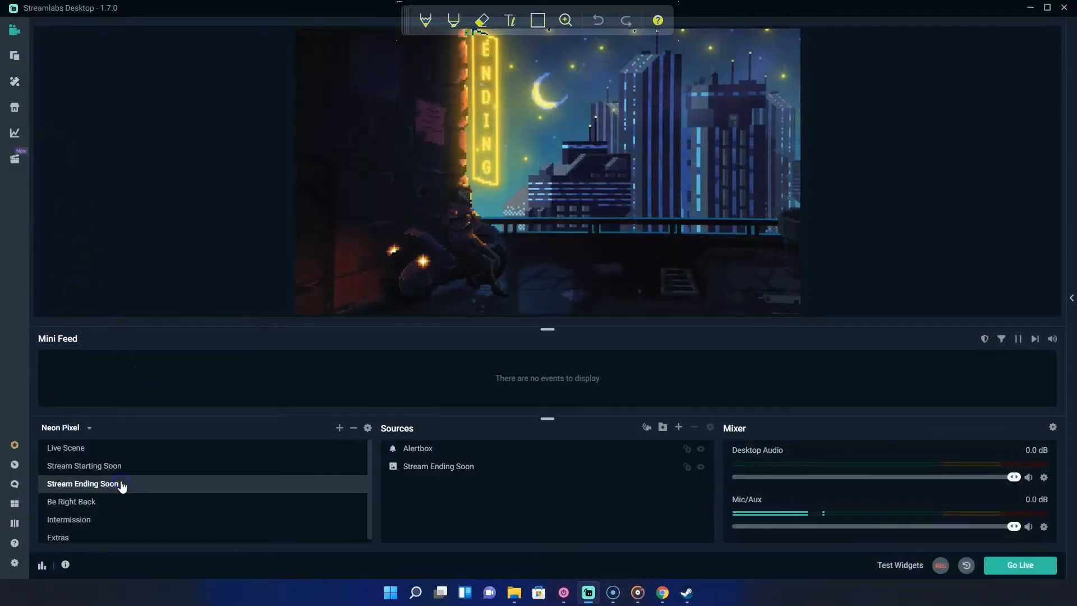
pyautogui.click(115, 501)
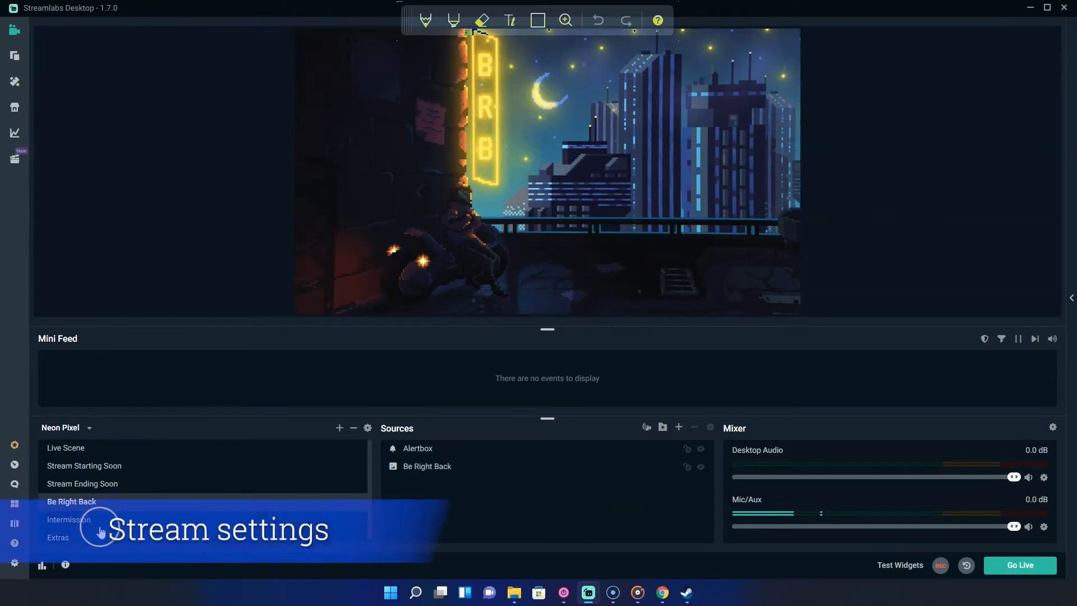
pyautogui.click(99, 519)
pyautogui.click(79, 536)
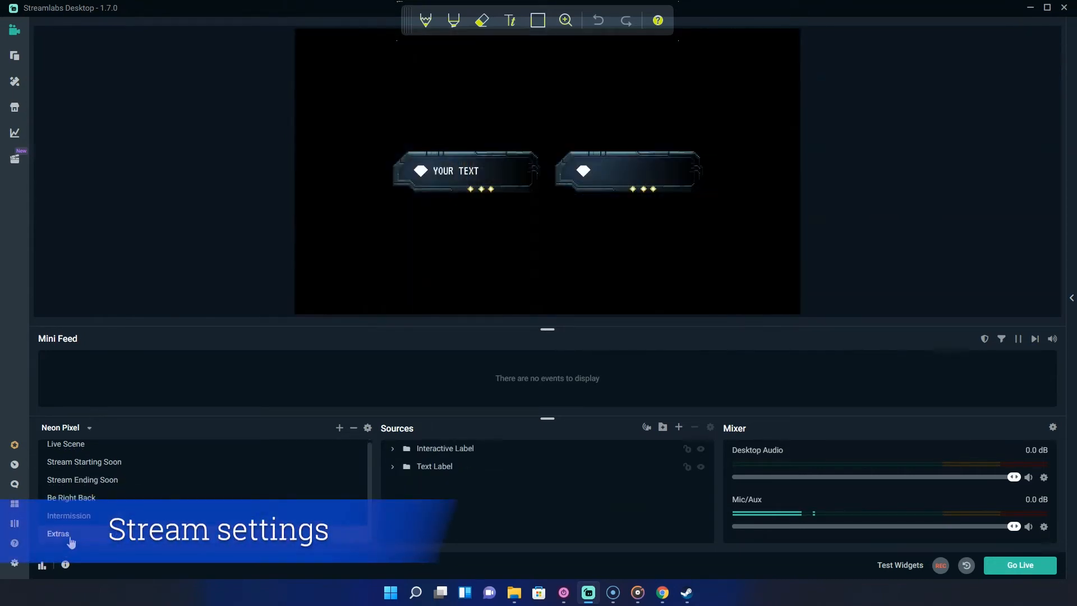
pyautogui.scroll(1, 133, 470)
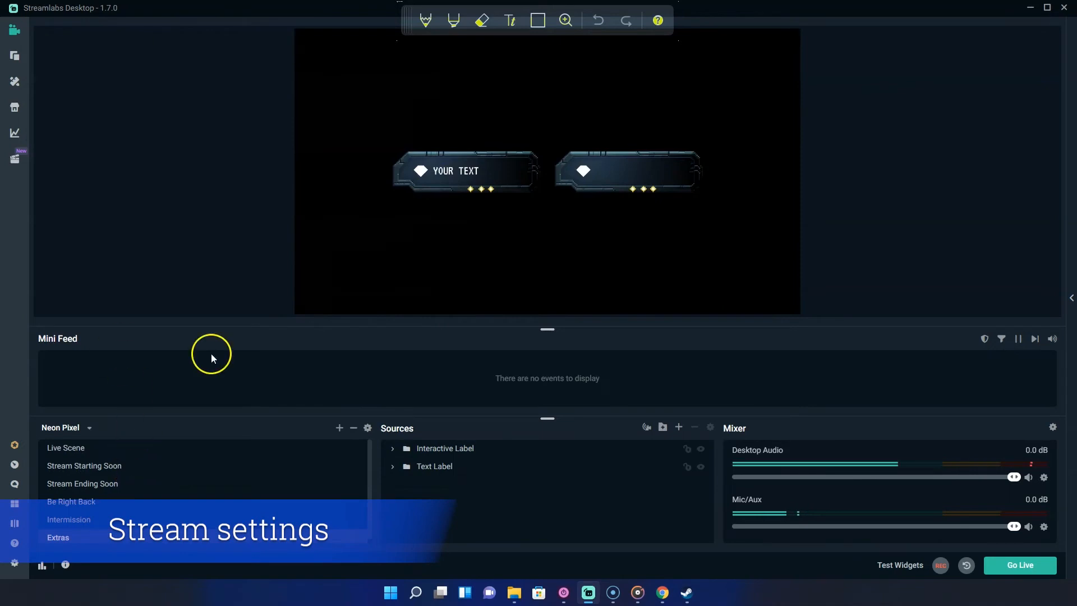
# - Open the settings and review the Output, Audio and Video pages
pyautogui.click(14, 562)
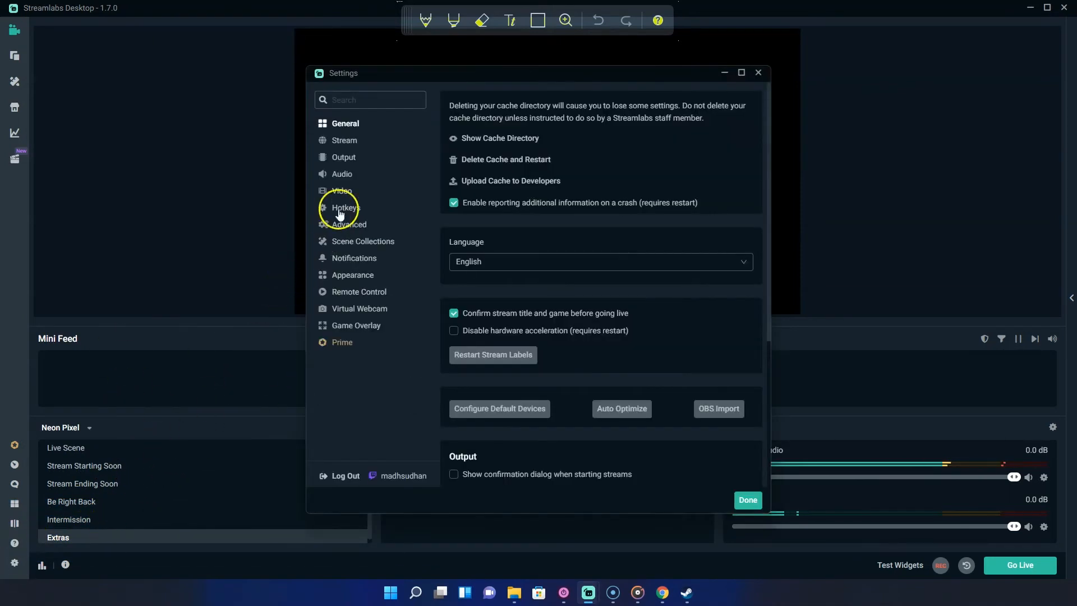
pyautogui.click(353, 159)
pyautogui.click(353, 175)
pyautogui.click(354, 188)
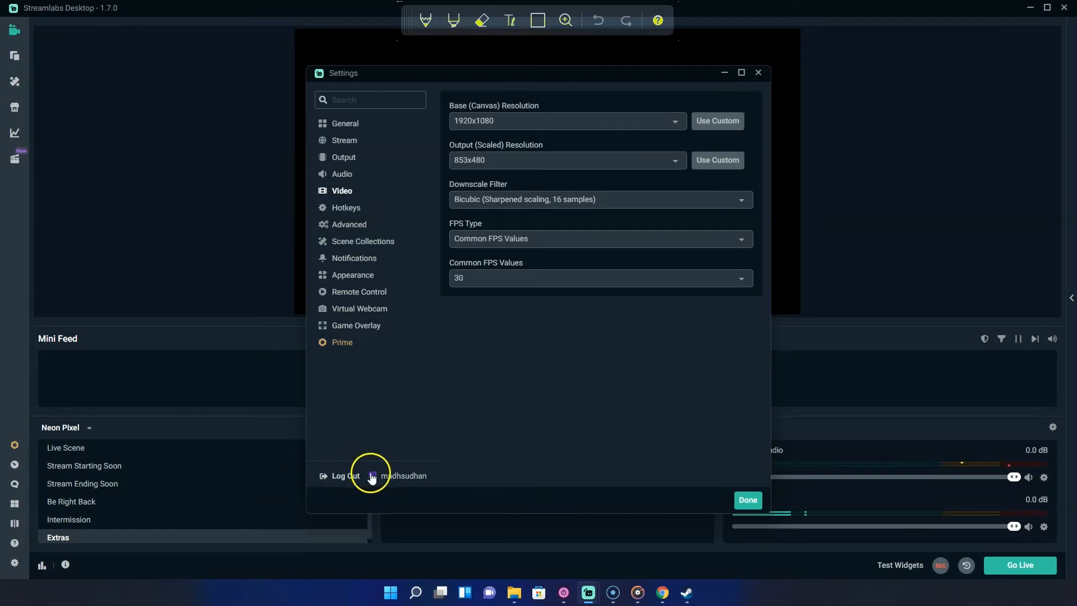
# - Switch to the Live Scene, and expand and collapse the stream chat beside the canvas
pyautogui.click(103, 449)
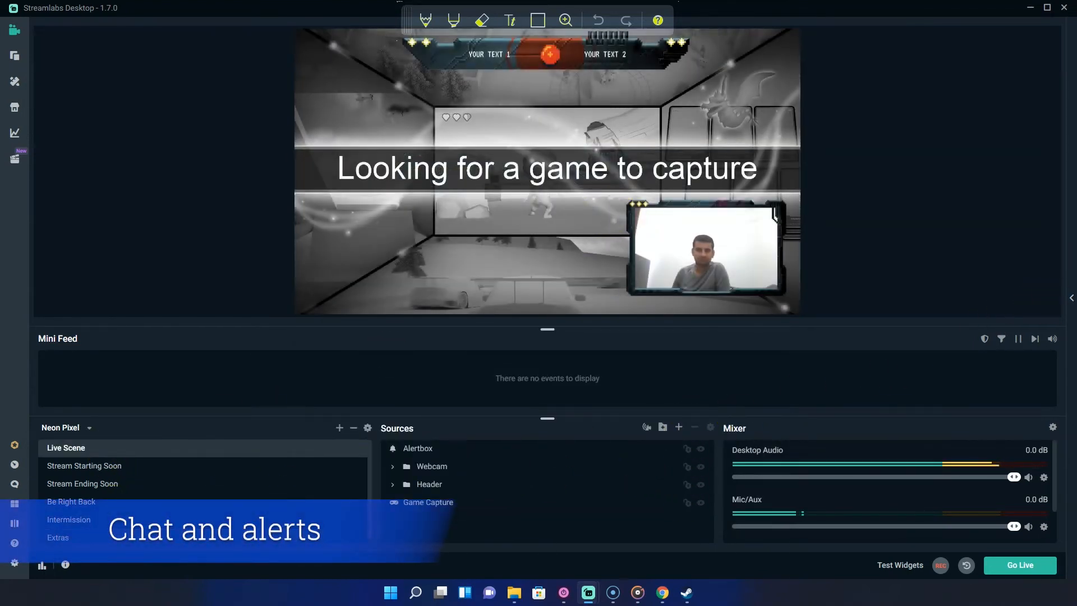
pyautogui.click(1070, 299)
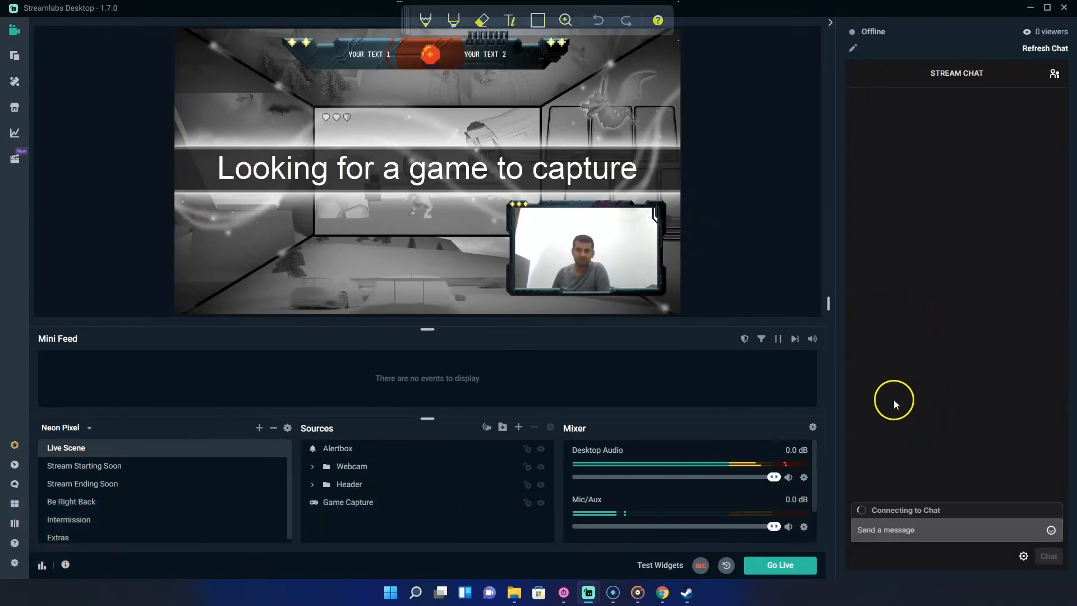
pyautogui.click(832, 26)
# - Add a new Alertbox source to the Stream Starting Soon scene
pyautogui.click(84, 466)
pyautogui.click(669, 430)
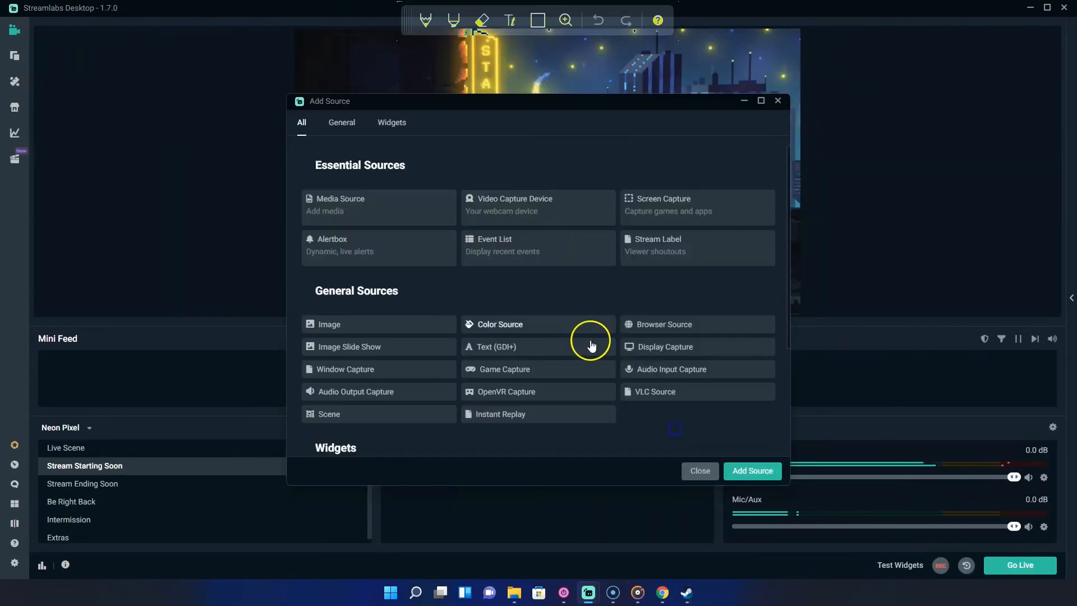
pyautogui.click(389, 244)
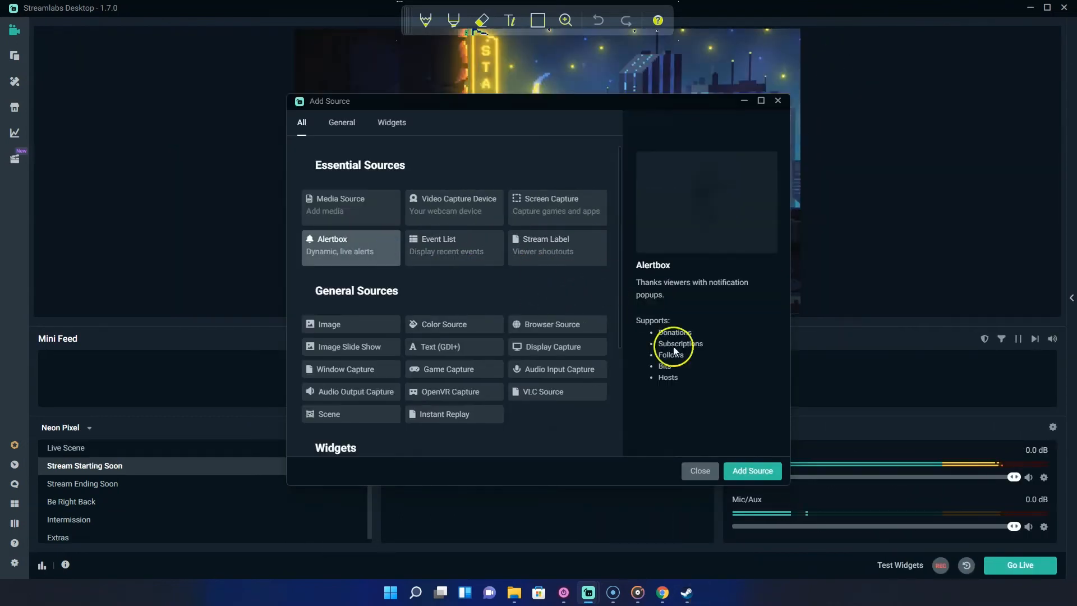
pyautogui.click(741, 471)
pyautogui.click(674, 369)
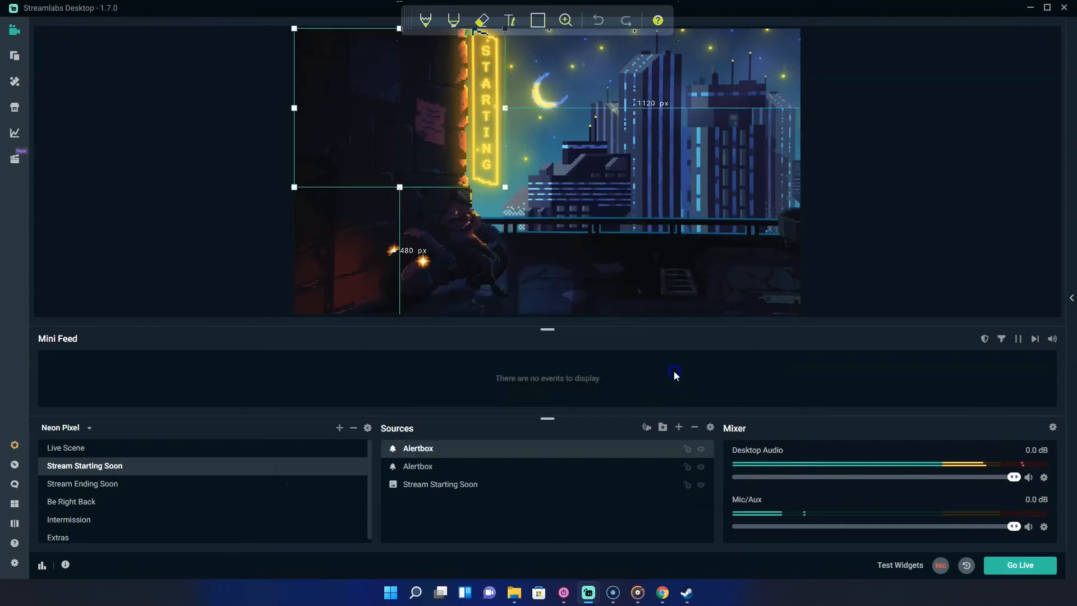
# - Open the new Alertbox's settings and move the Alertbox lower on the canvas
pyautogui.doubleClick(422, 441)
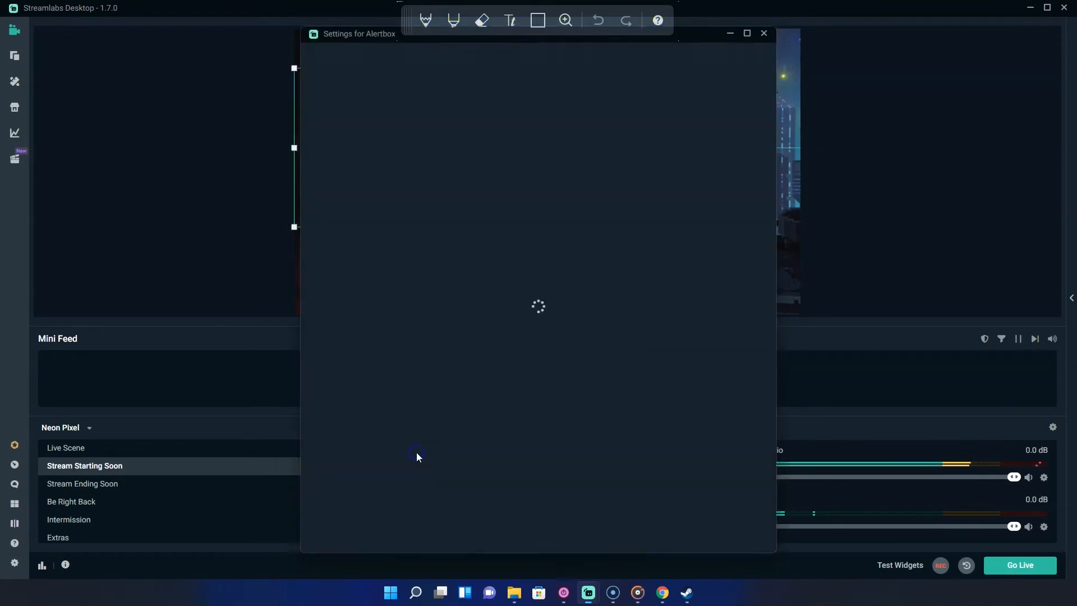
pyautogui.moveTo(391, 37); pyautogui.dragTo(691, 52)
pyautogui.moveTo(333, 126); pyautogui.dragTo(344, 164)
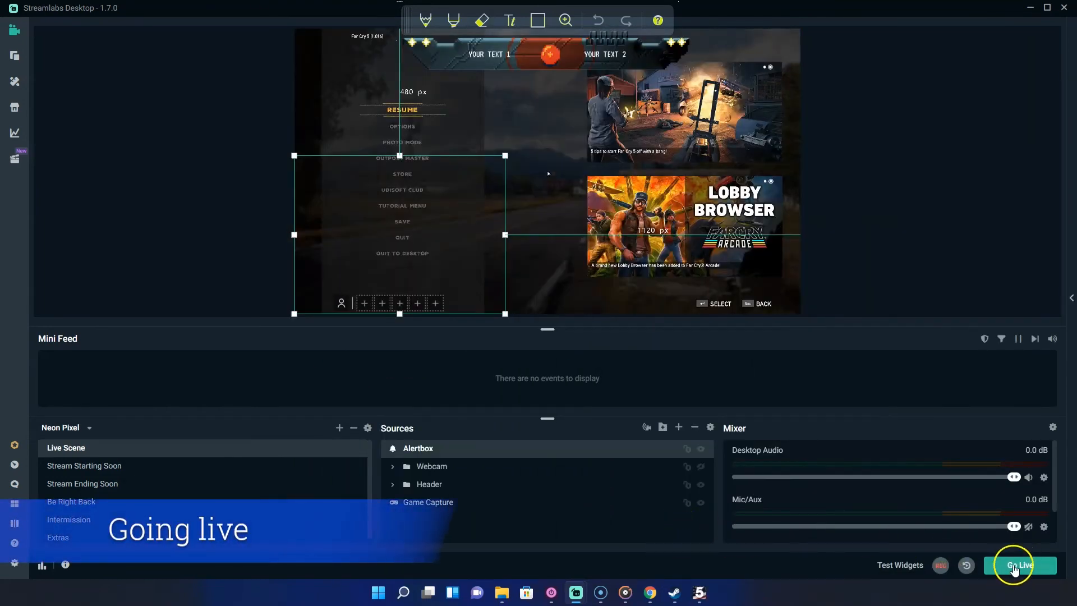
# - Go live on Twitch with the title "Live with Twitch Studio" and the game Far Cry 5, and end the stream
pyautogui.click(1014, 568)
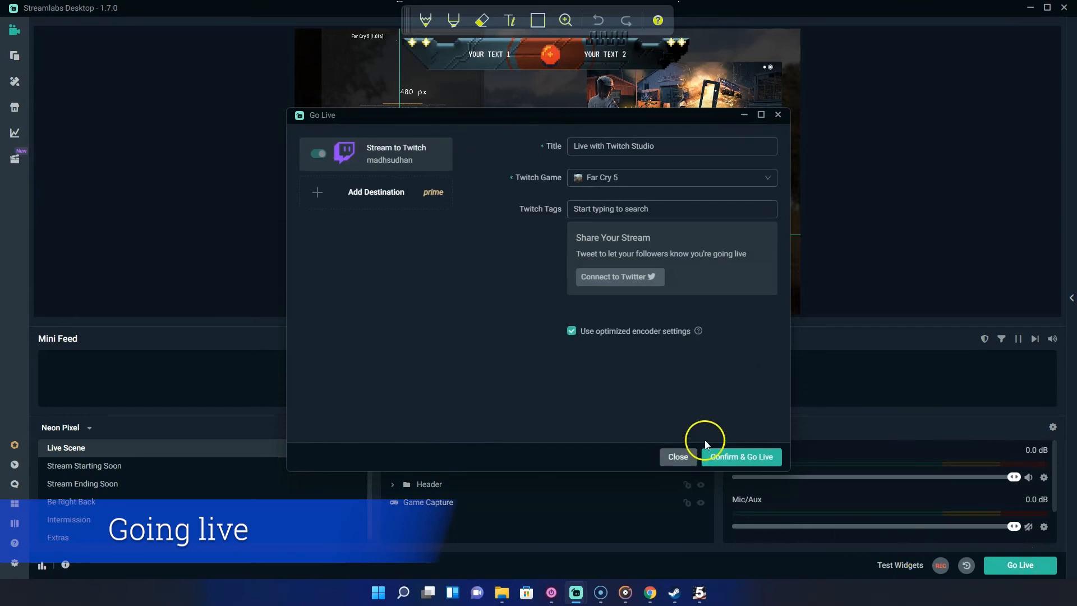
pyautogui.click(664, 147)
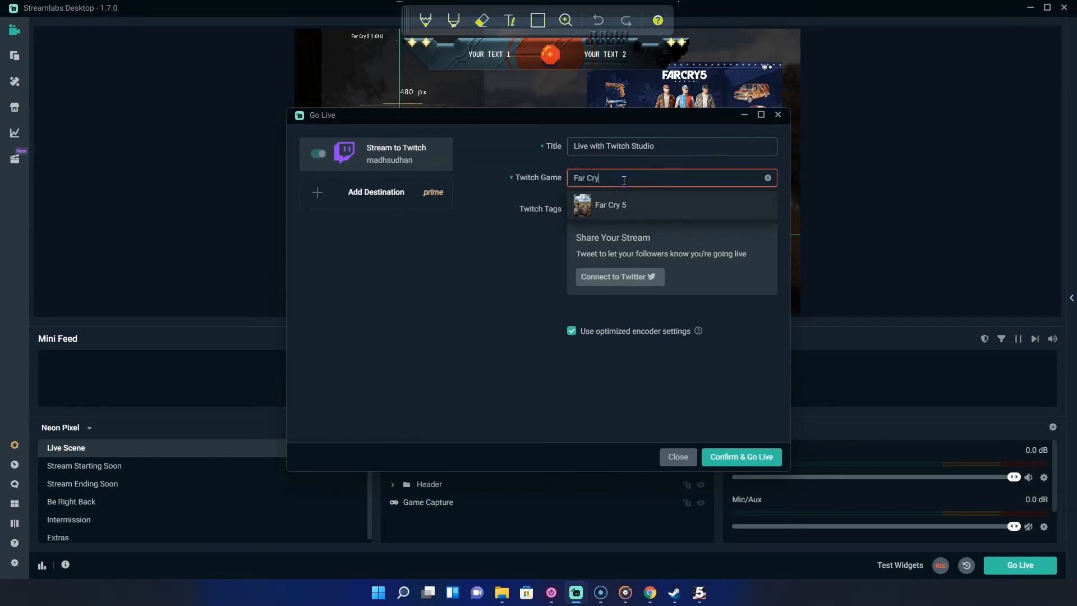
pyautogui.click(741, 457)
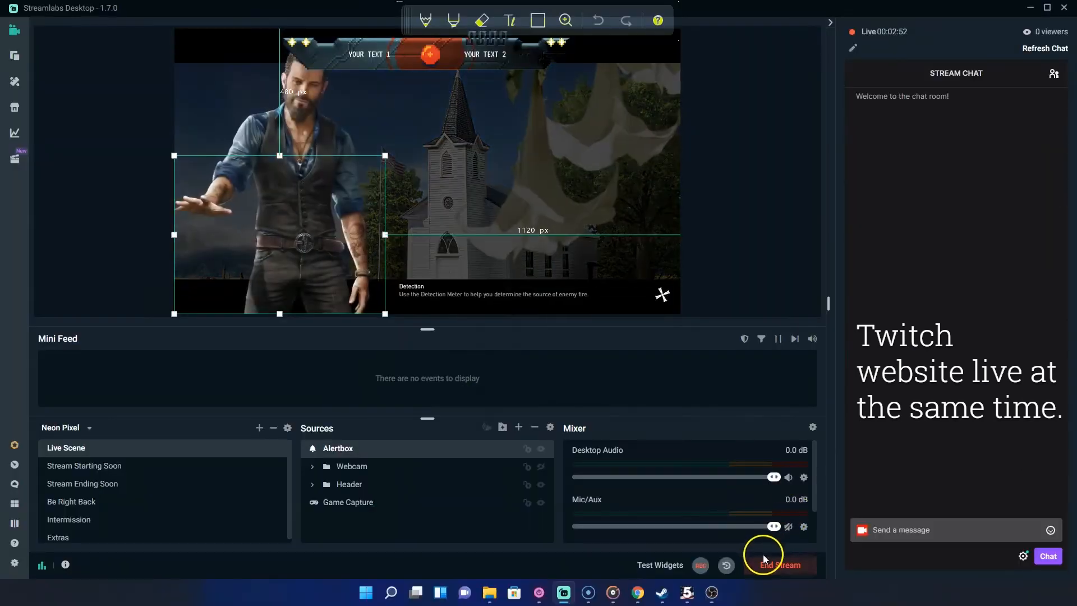
pyautogui.click(766, 567)
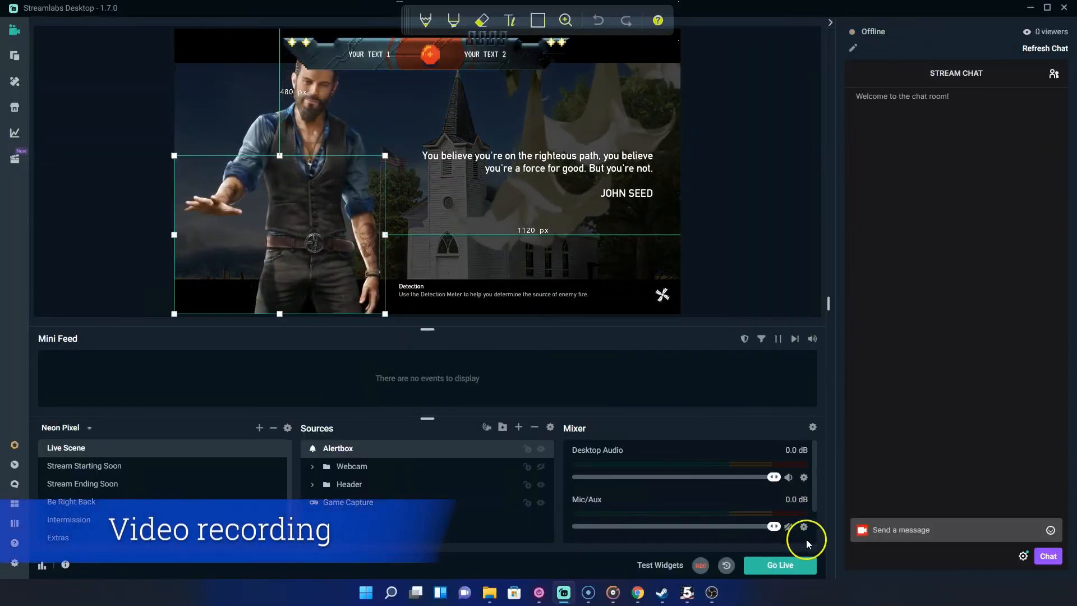
# - Make a short recording of the Live Scene while reviewing the recording options in the Output settings, and stop it
pyautogui.click(699, 565)
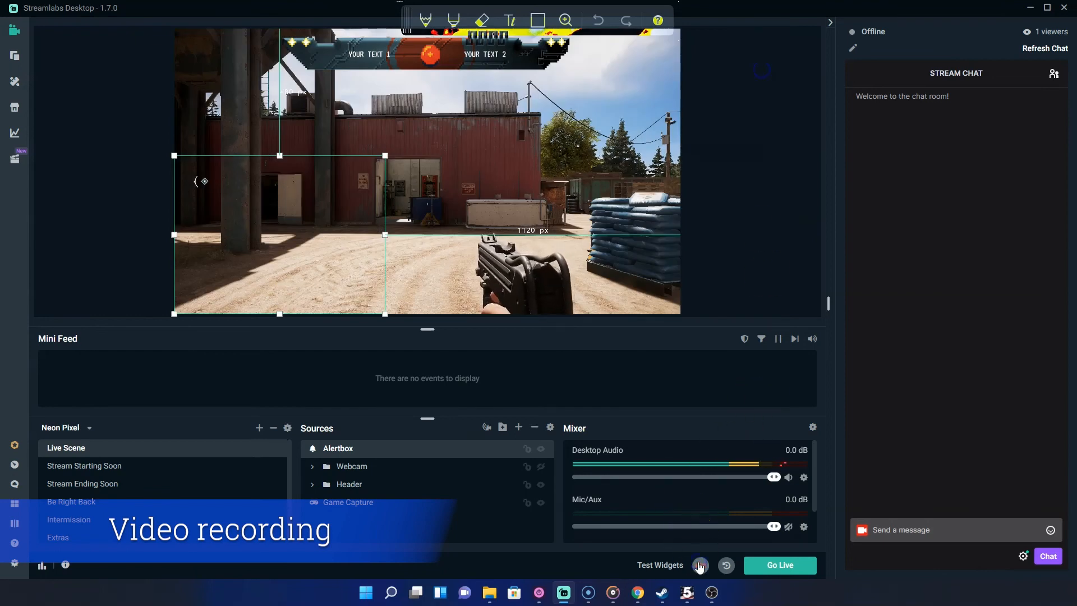
pyautogui.click(14, 570)
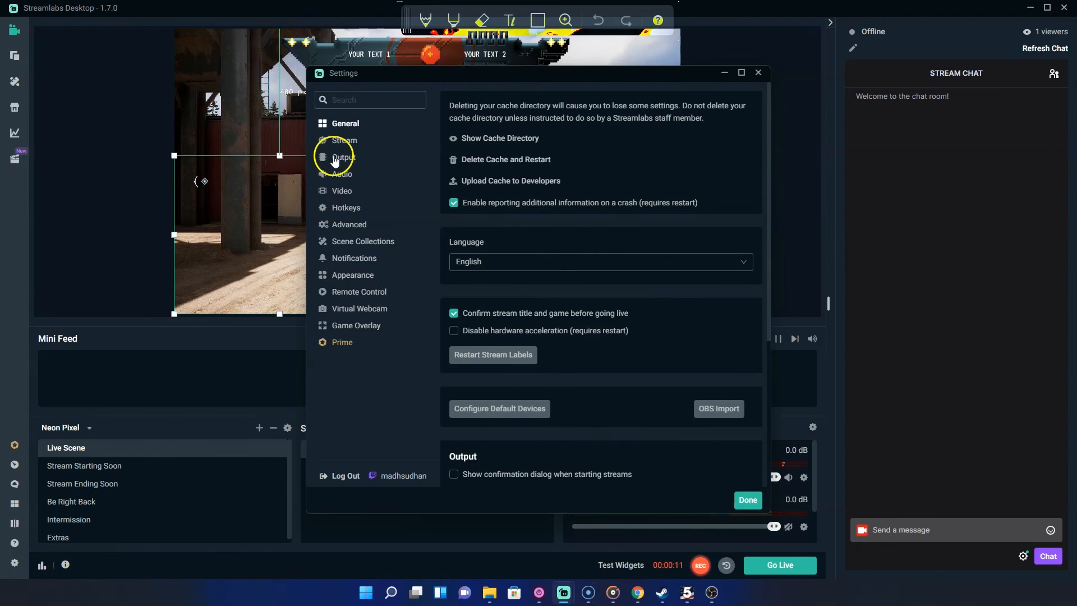
pyautogui.click(335, 159)
pyautogui.scroll(-5, 587, 260)
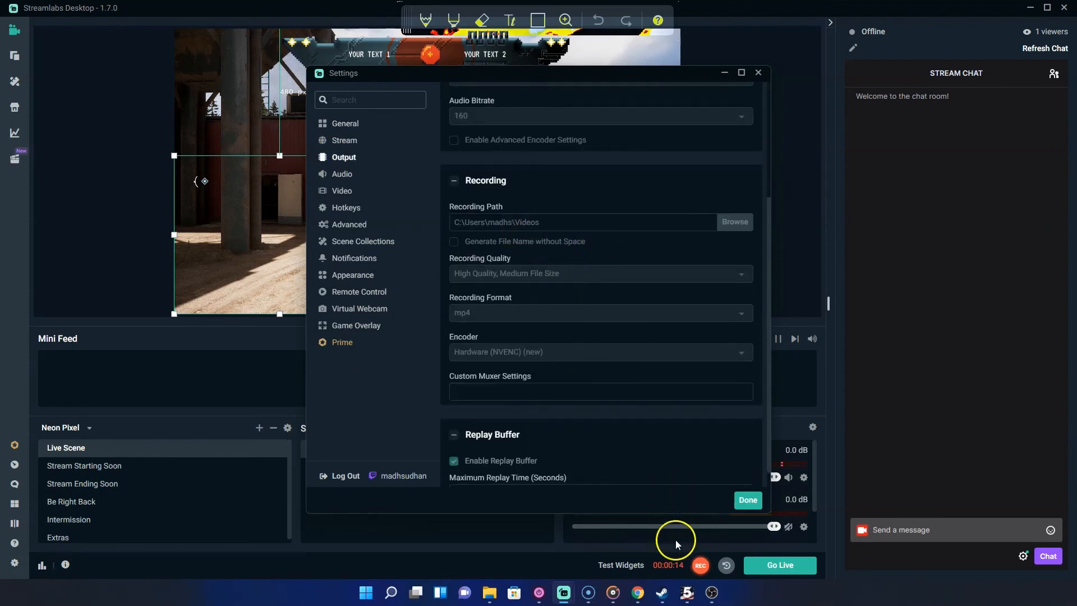
pyautogui.click(699, 566)
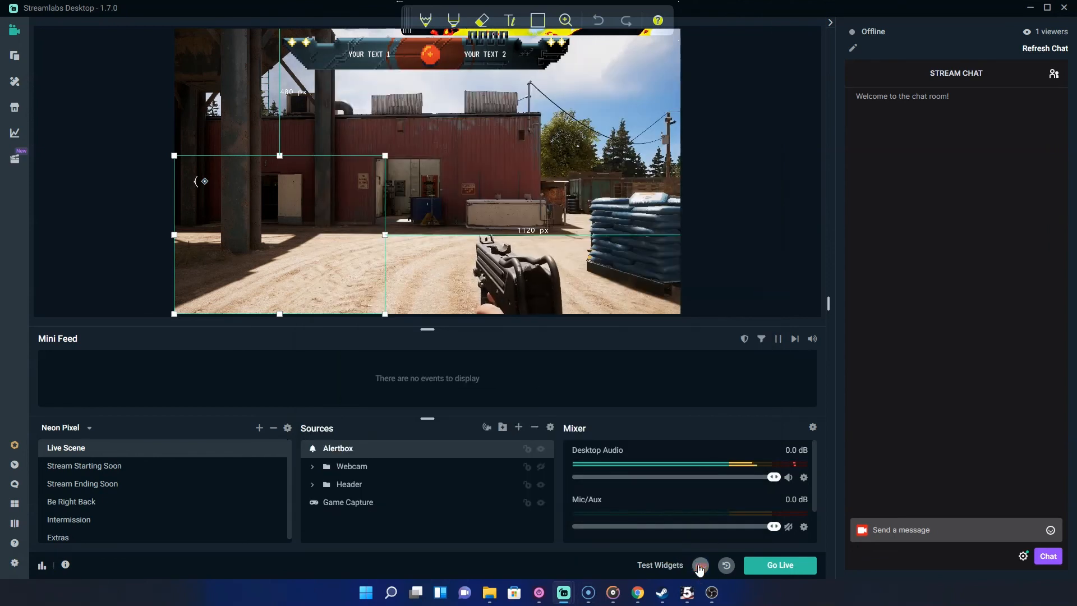
# - Set the recording quality to High Quality, Medium File Size in the Output settings
pyautogui.click(16, 565)
pyautogui.click(343, 159)
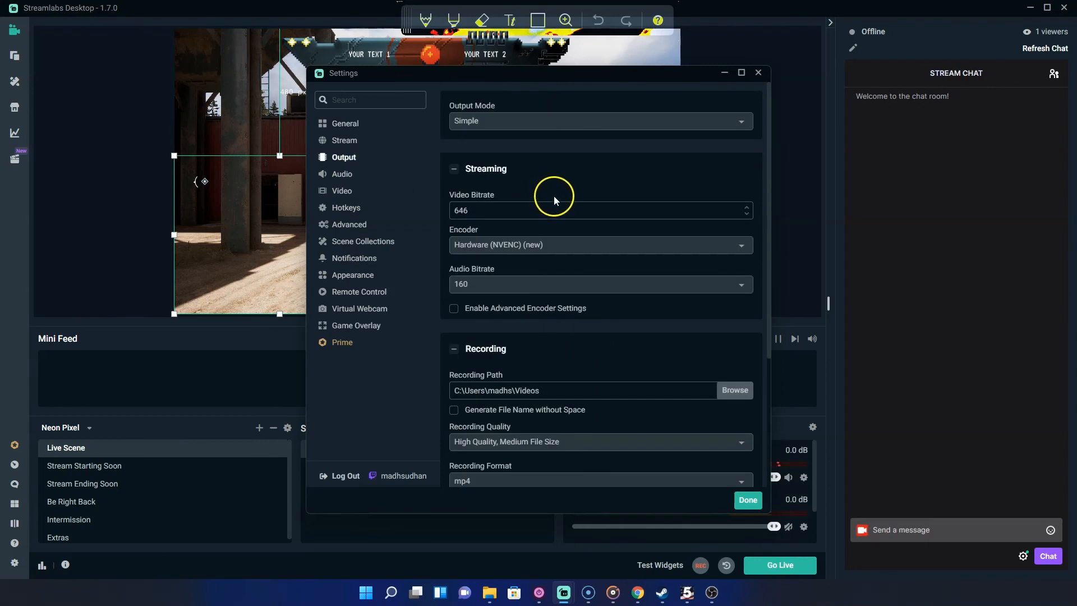
pyautogui.scroll(-3, 554, 199)
pyautogui.click(543, 251)
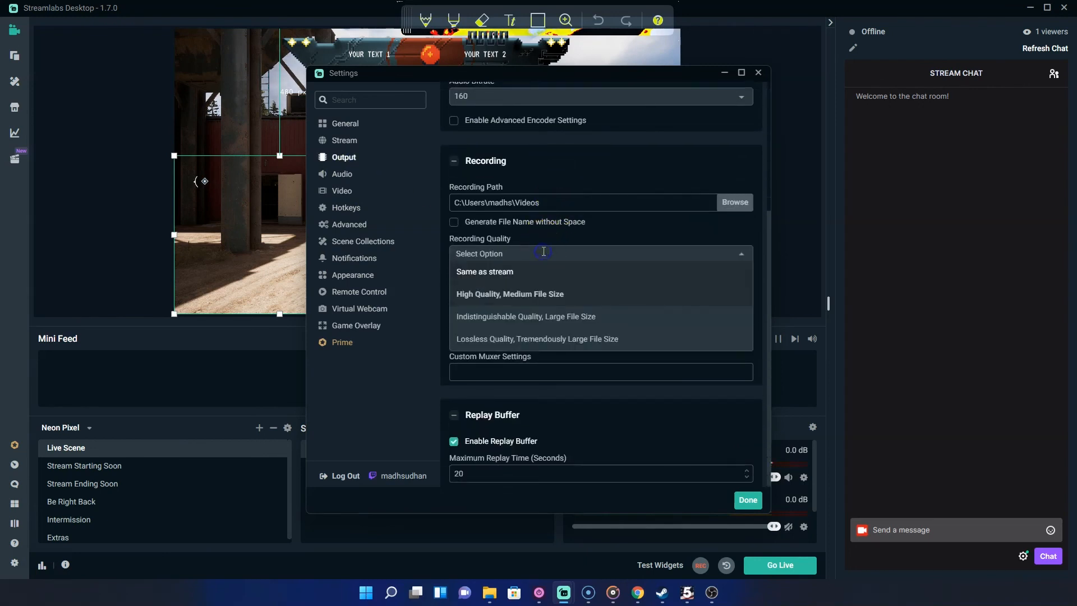
pyautogui.click(561, 294)
pyautogui.click(548, 293)
pyautogui.click(749, 240)
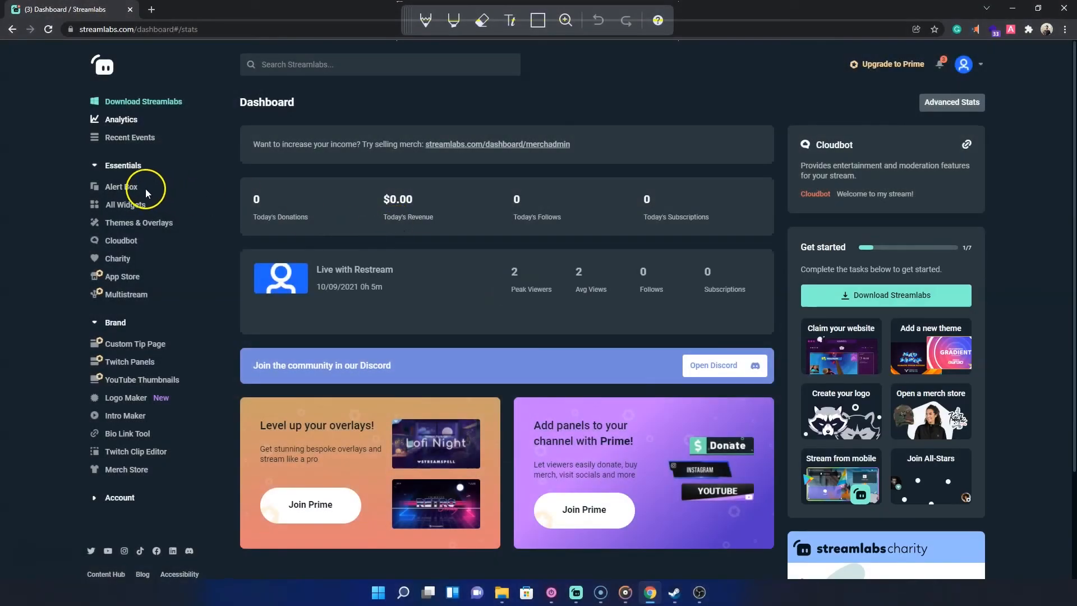
# - Switch to the web browser, go to streamlabs.com and open the account Dashboard
pyautogui.click(148, 190)
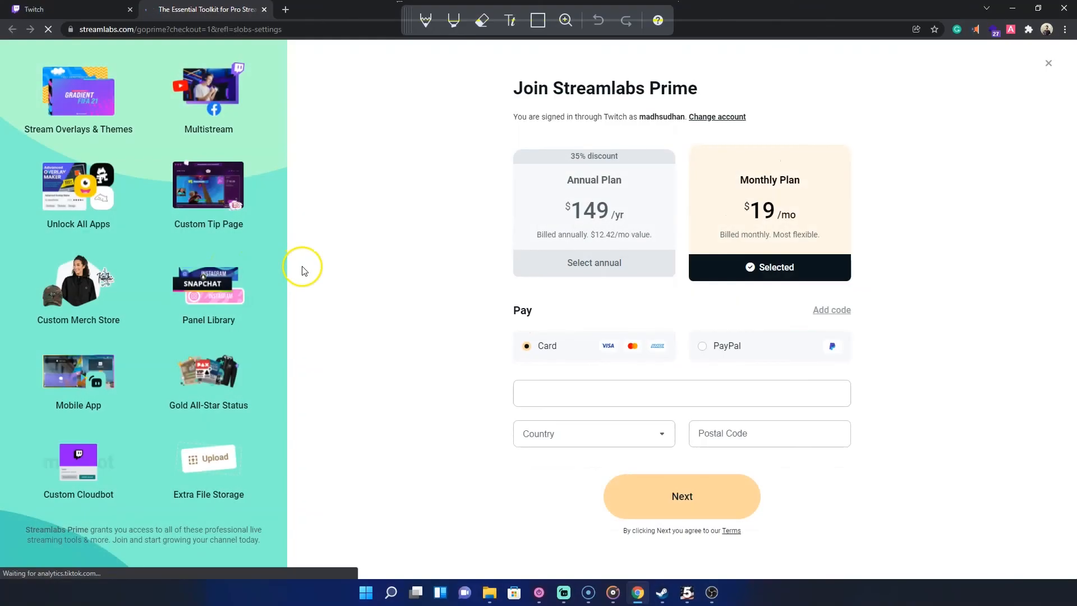
pyautogui.click(296, 31)
pyautogui.write('streamlabs.com')
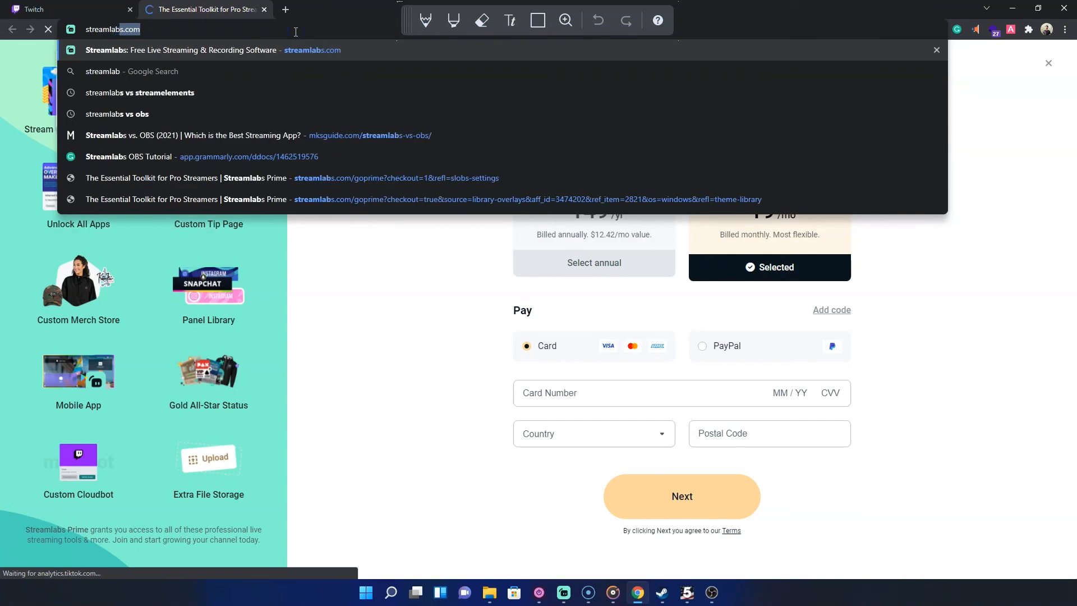
pyautogui.press('Return')
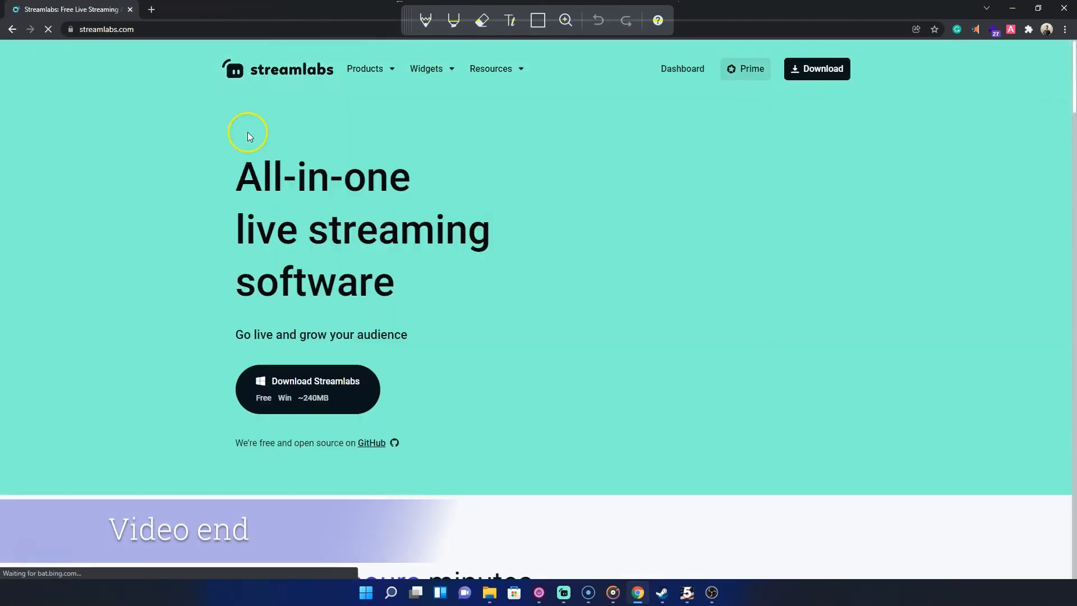
pyautogui.click(675, 73)
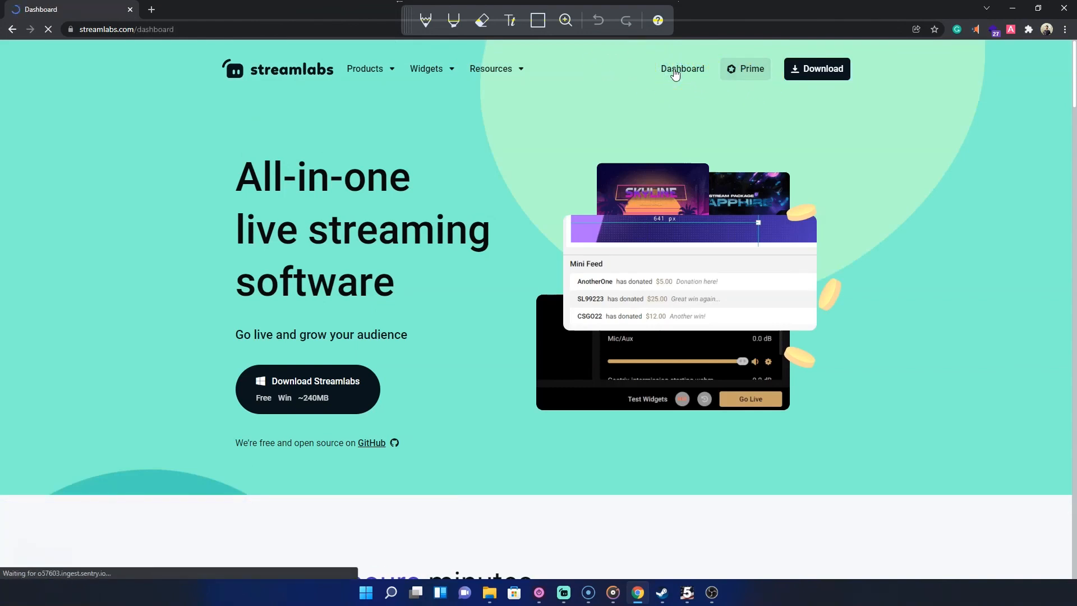